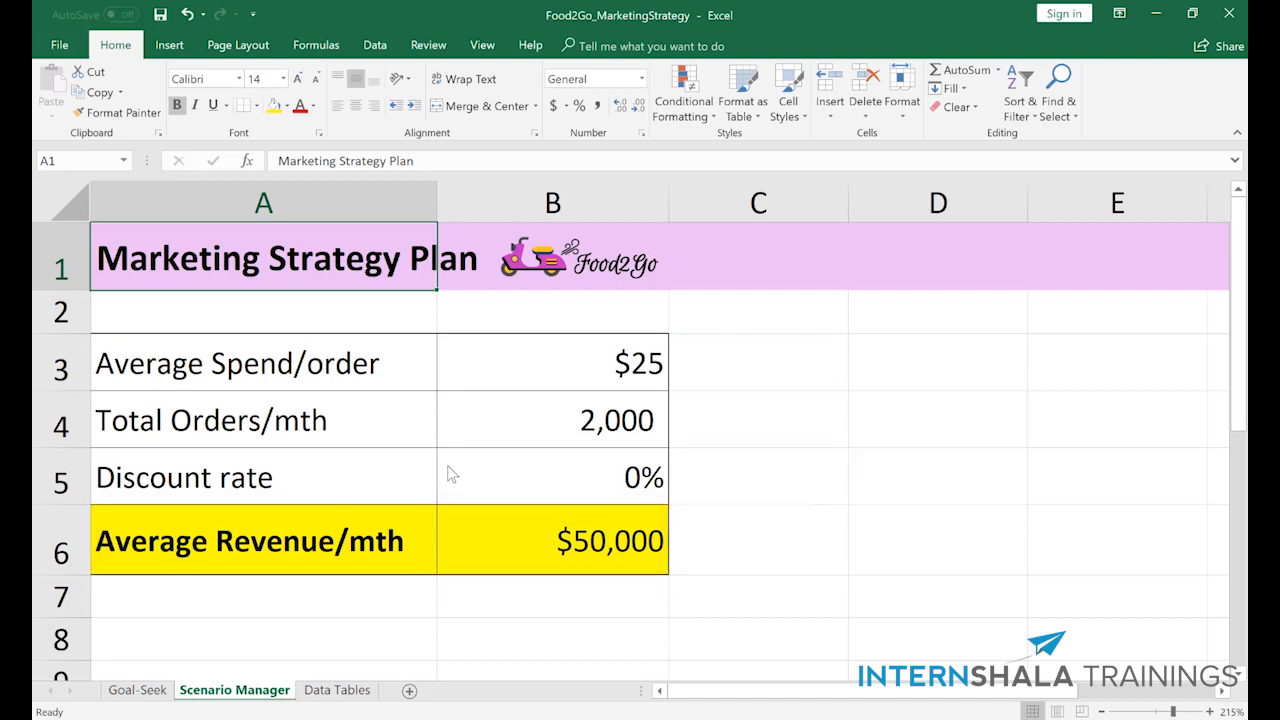
- Inspect the Average Revenue formula in B6 and name the average spend cell B3 AverageSpend
double_click(492, 521)
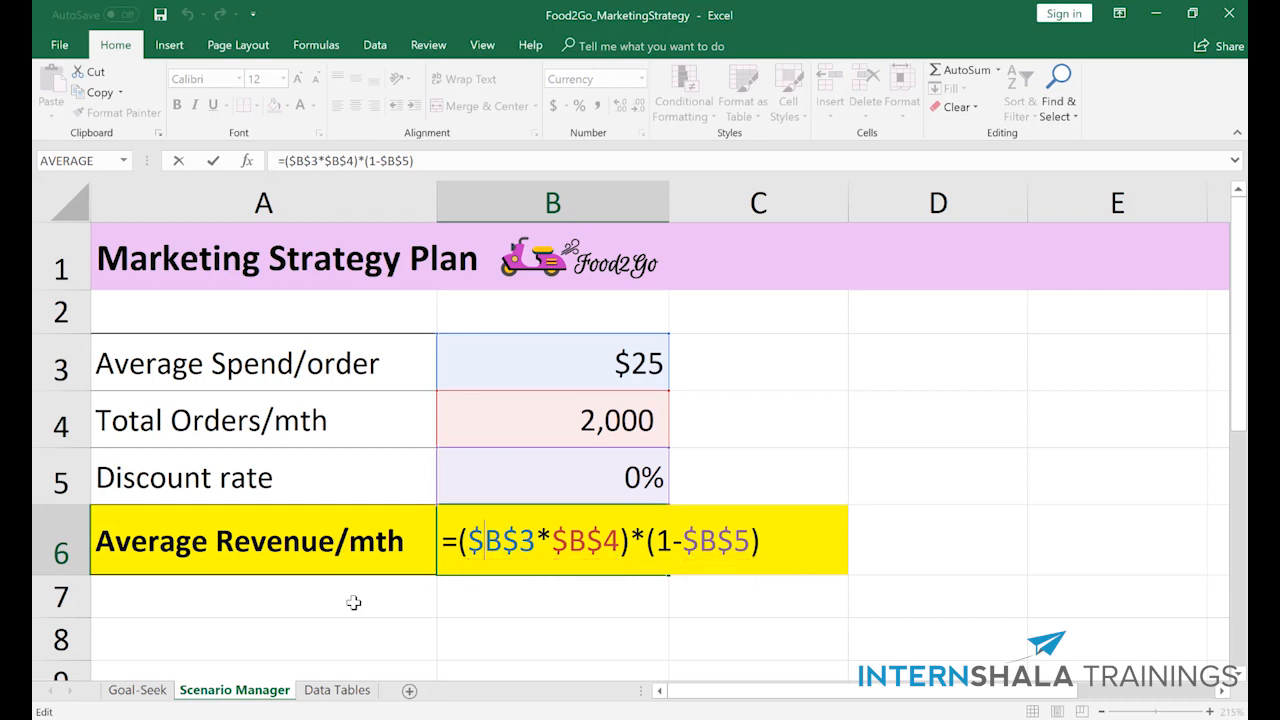
key("Escape")
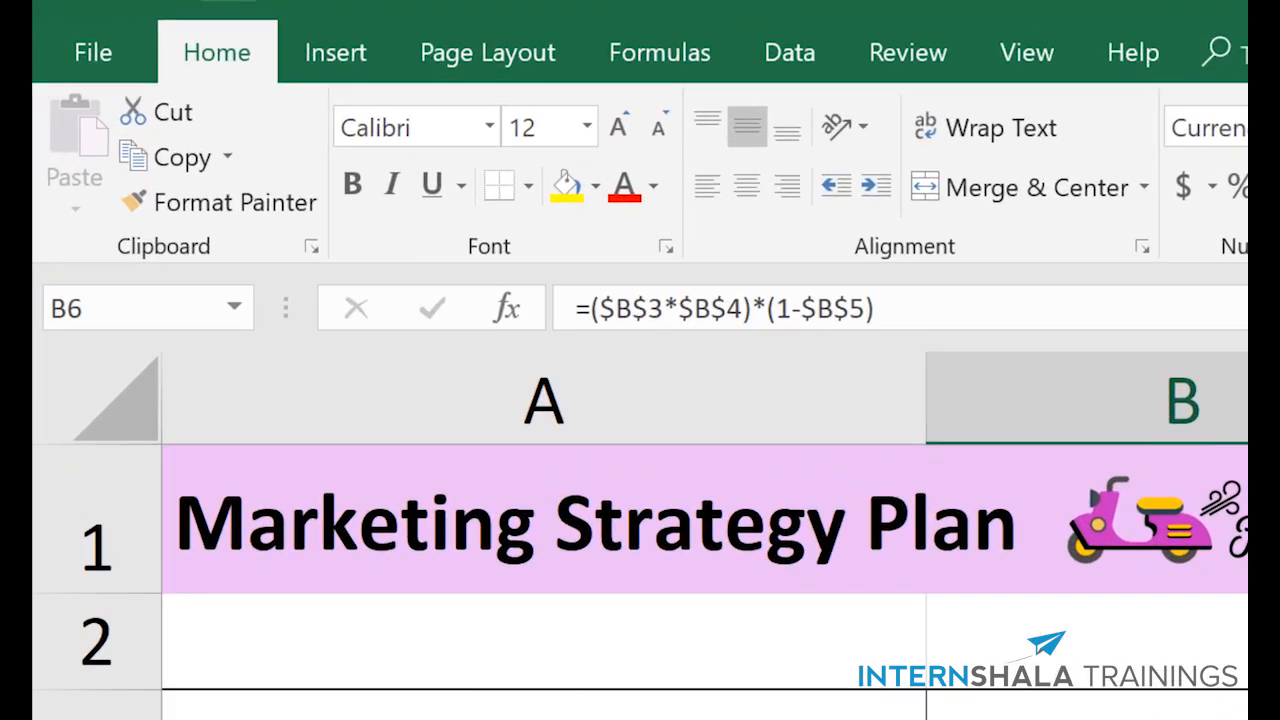
left_click(553, 364)
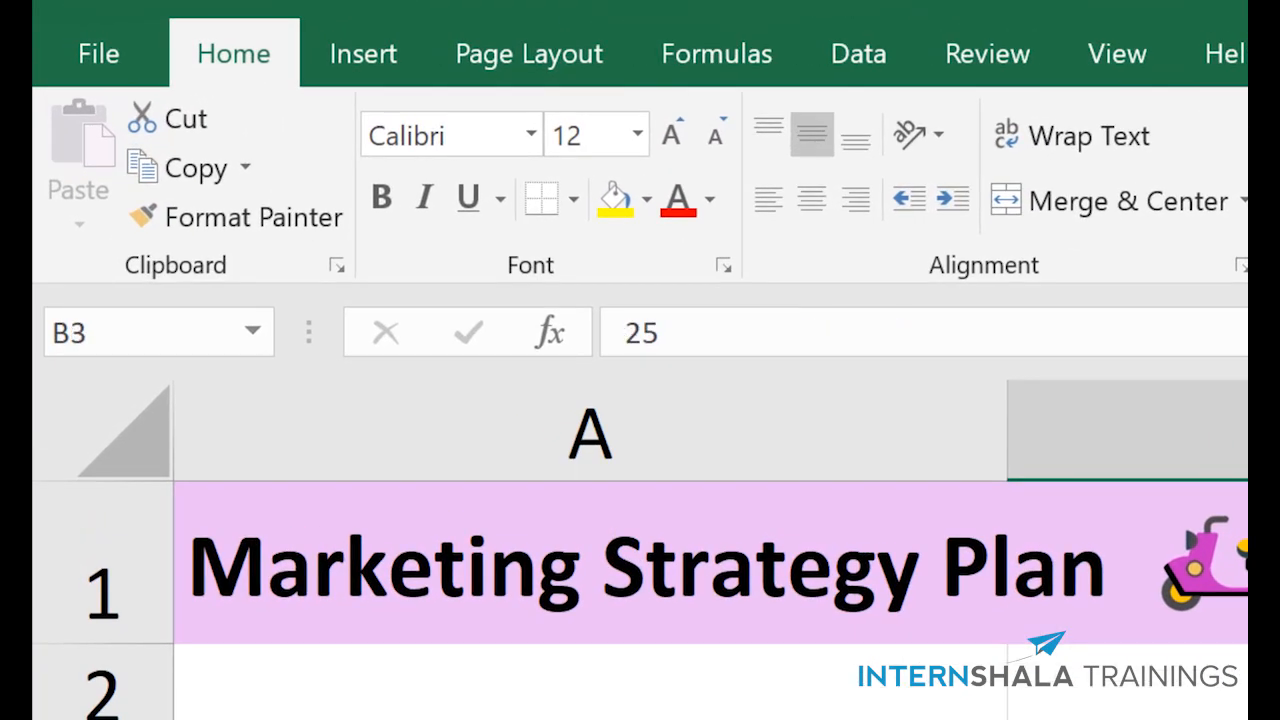
left_click(180, 334)
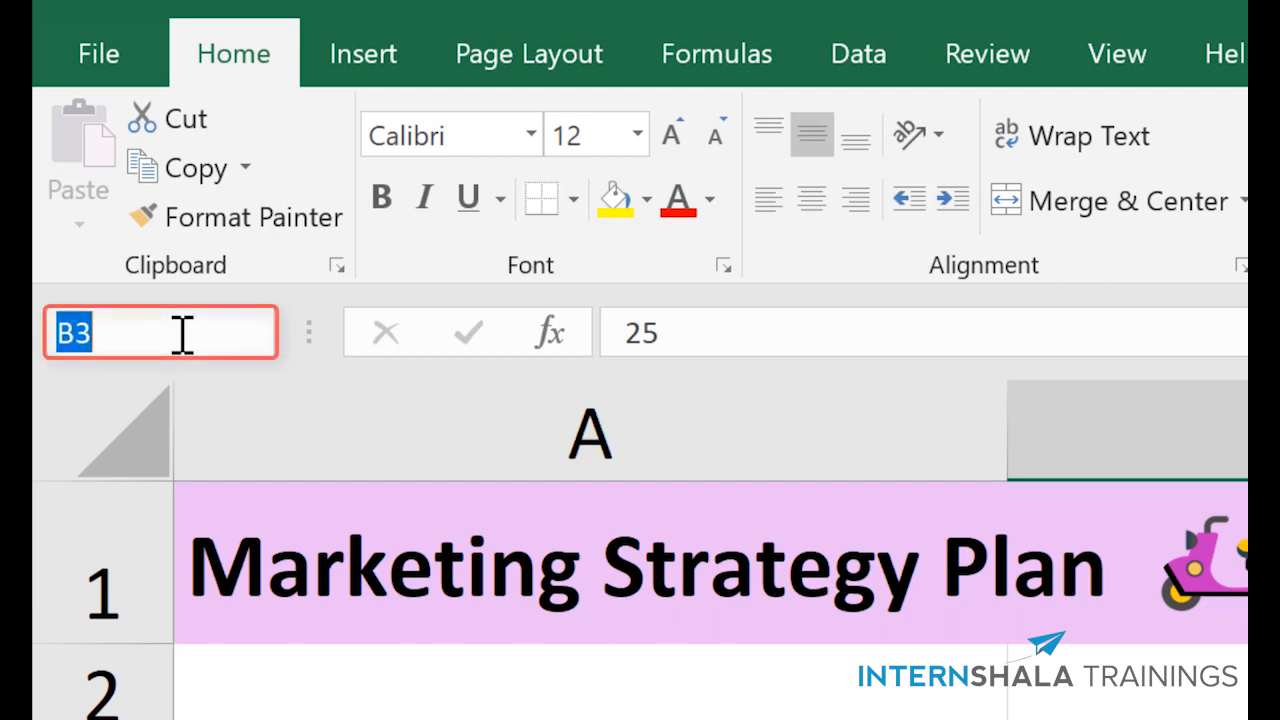
type("AverageSpend")
key("Return")
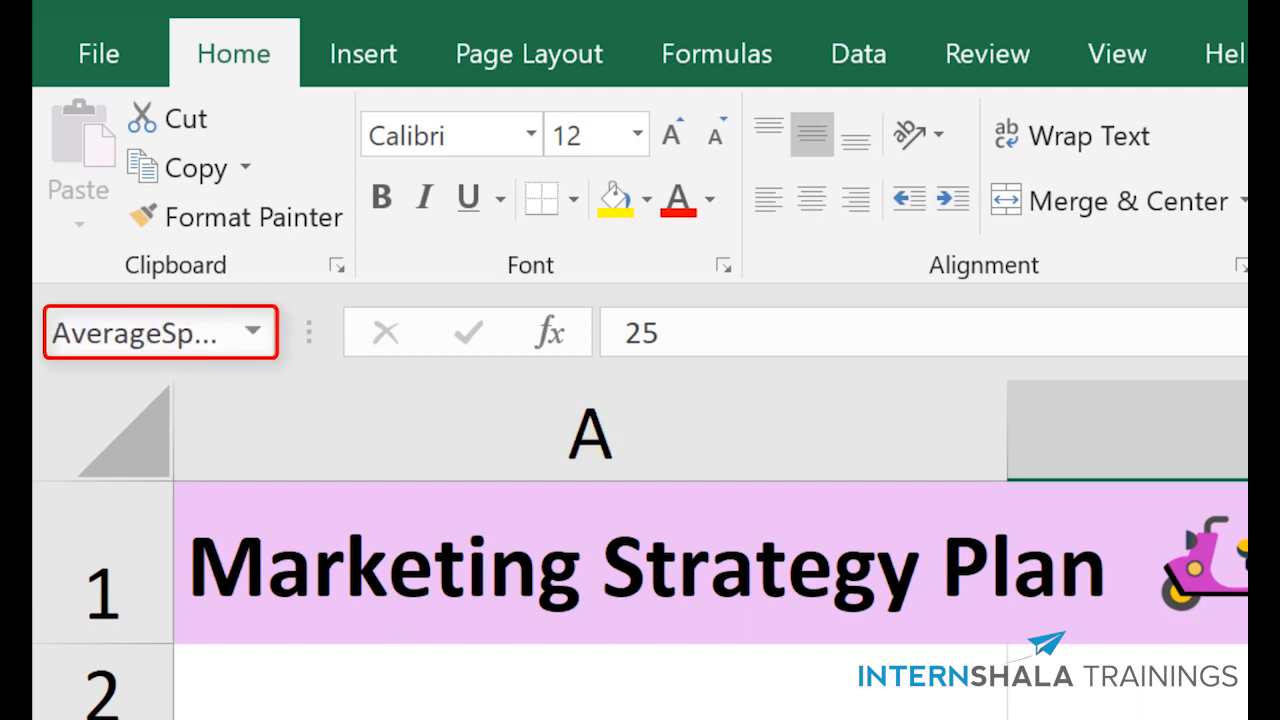
- Name the total orders cell B4 TotalOrders
left_click(1235, 715)
left_click(136, 334)
type("To")
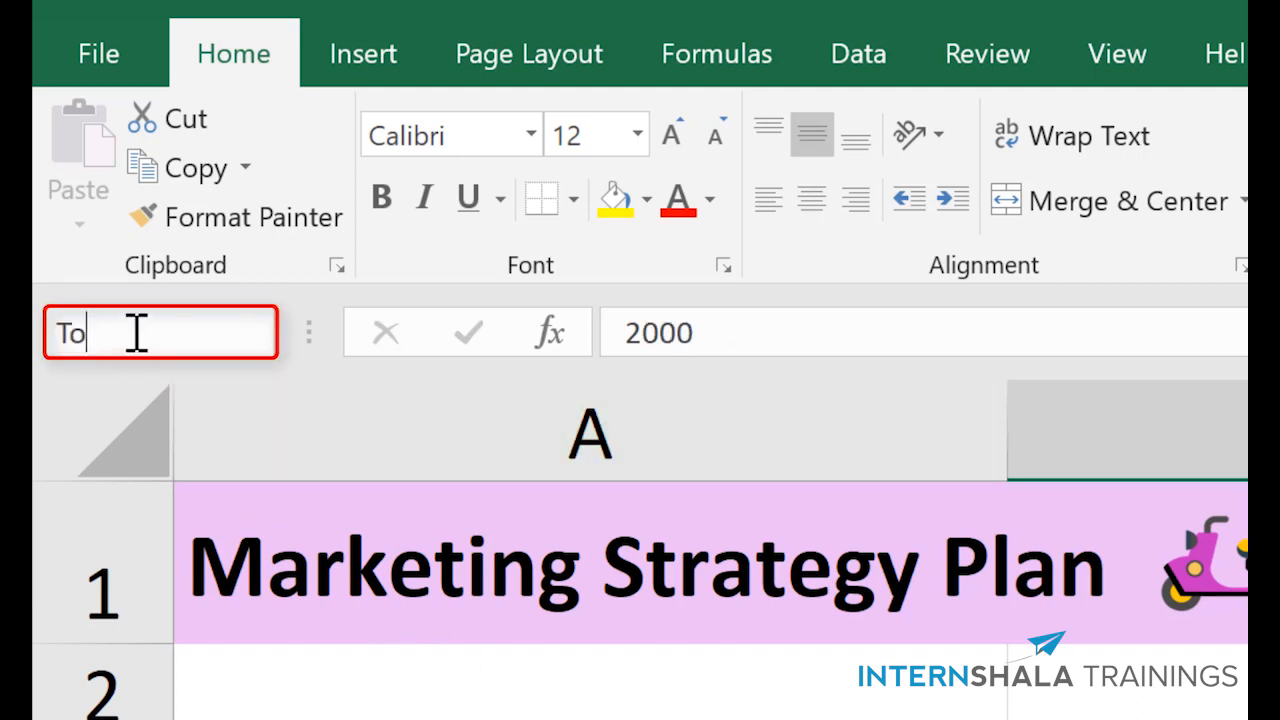
type("talOrders")
key("Return")
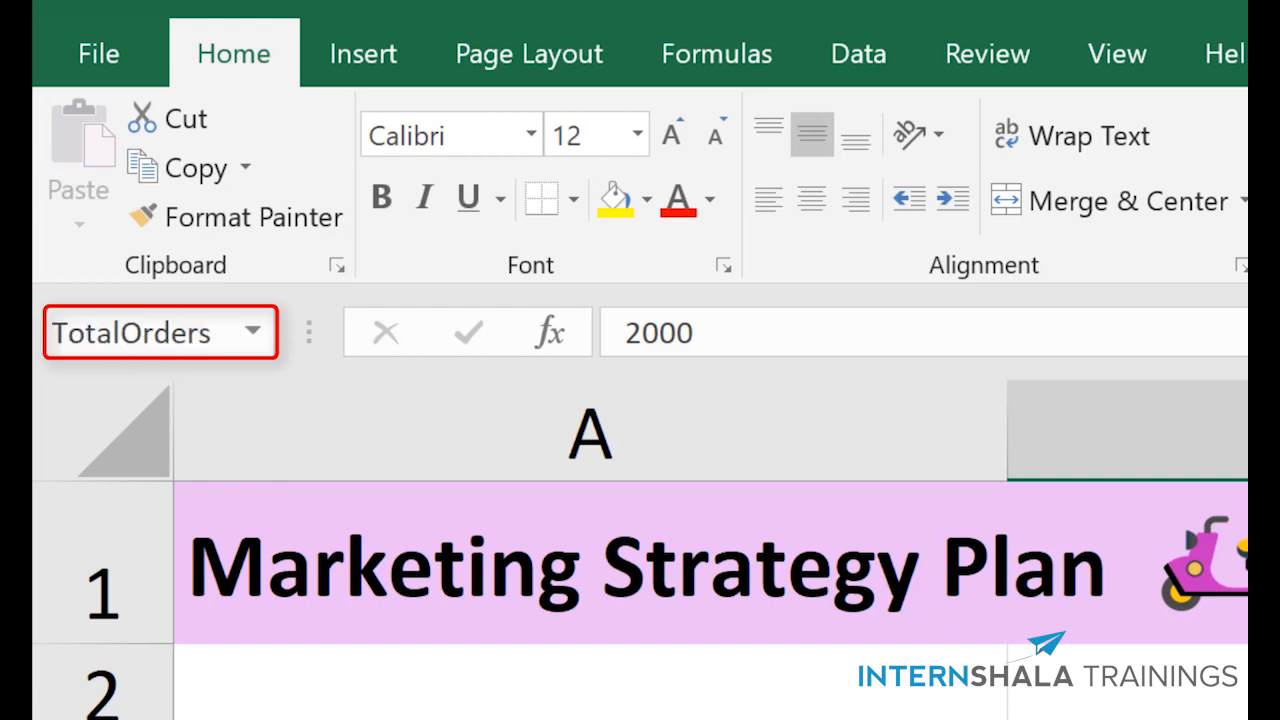
- Name the discount rate cell B5 DiscountRate
key("Down")
left_click(143, 334)
type("Discoun")
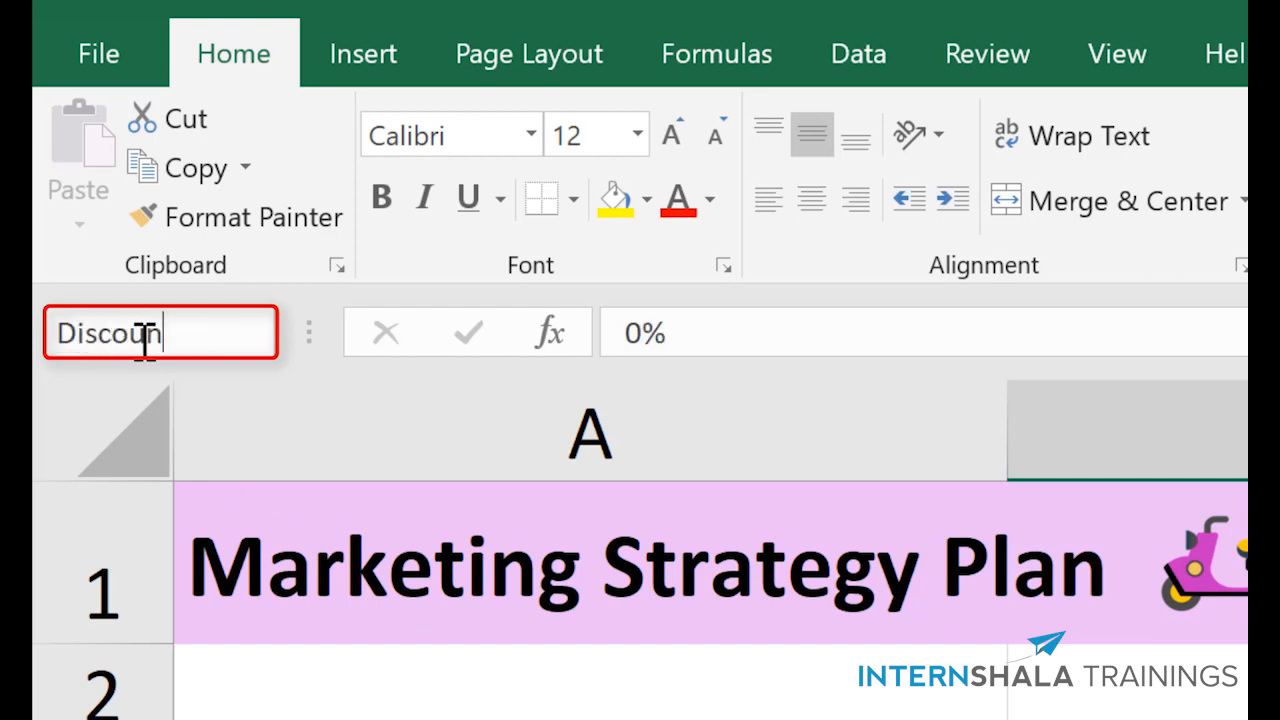
type("tRate")
key("Return")
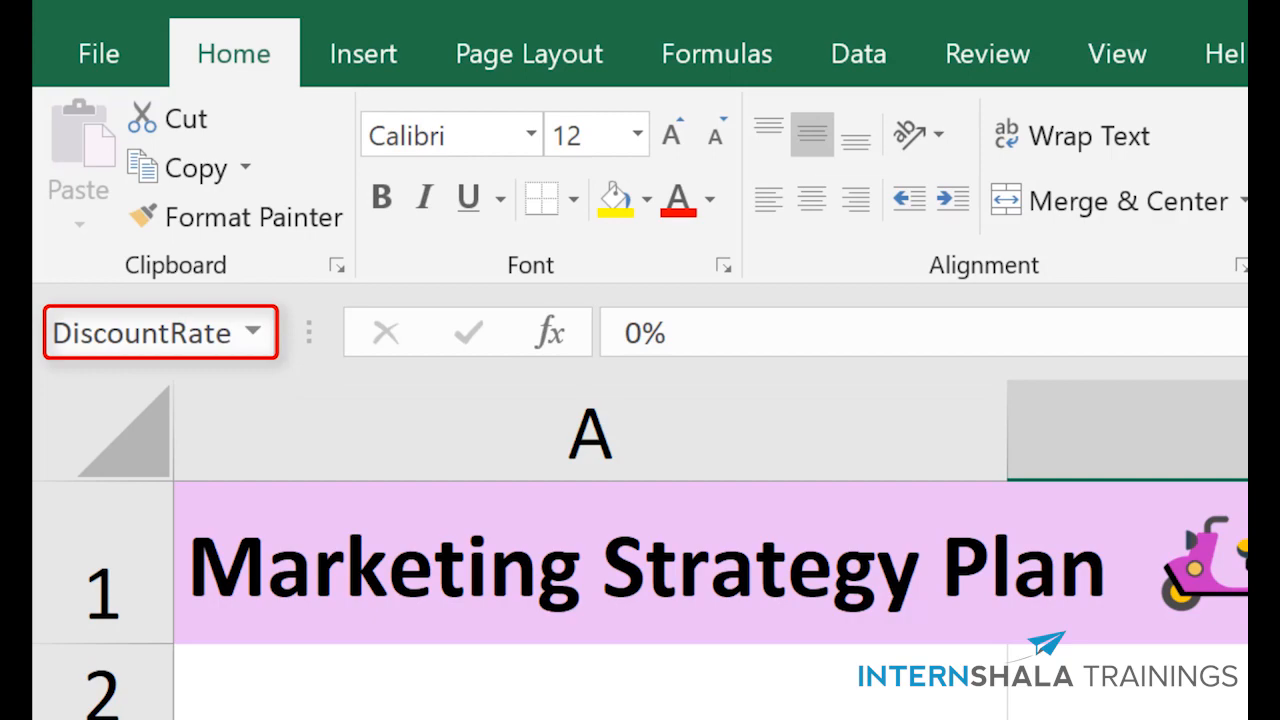
- Name the average revenue cell B6 AverageRevenue
key("Down")
left_click(137, 334)
type("AverageRe")
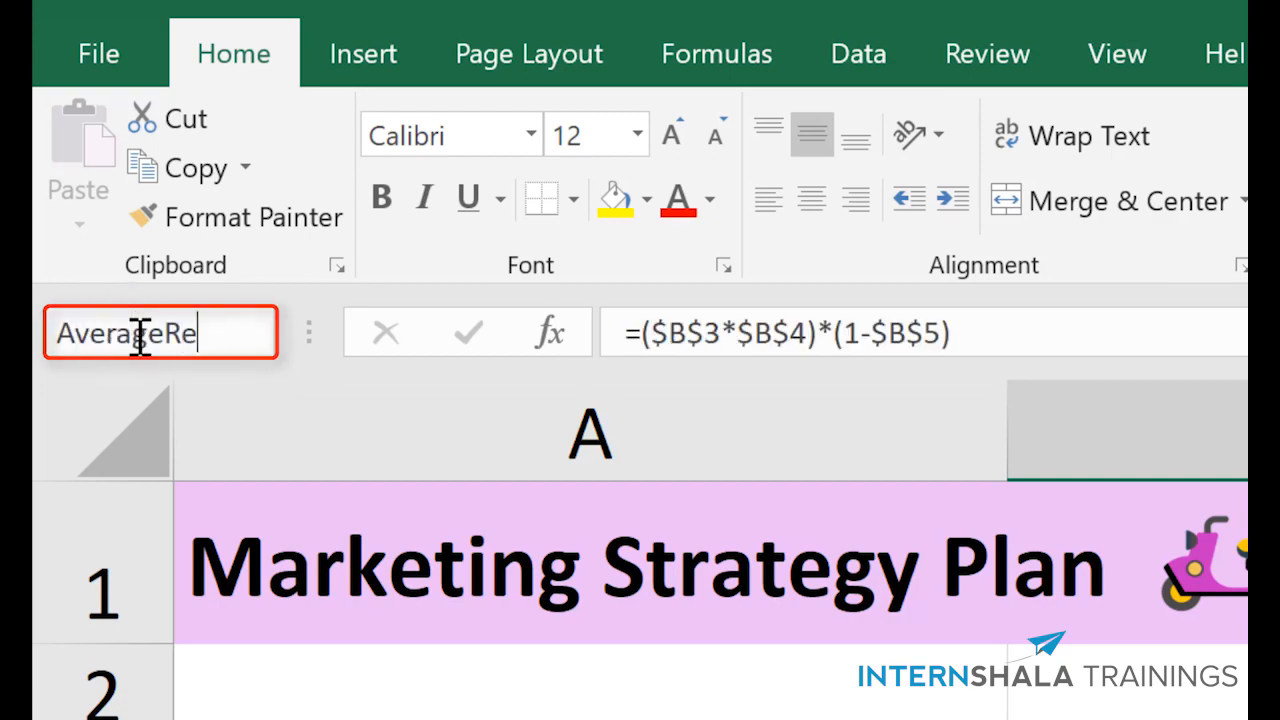
type("venue")
key("Return")
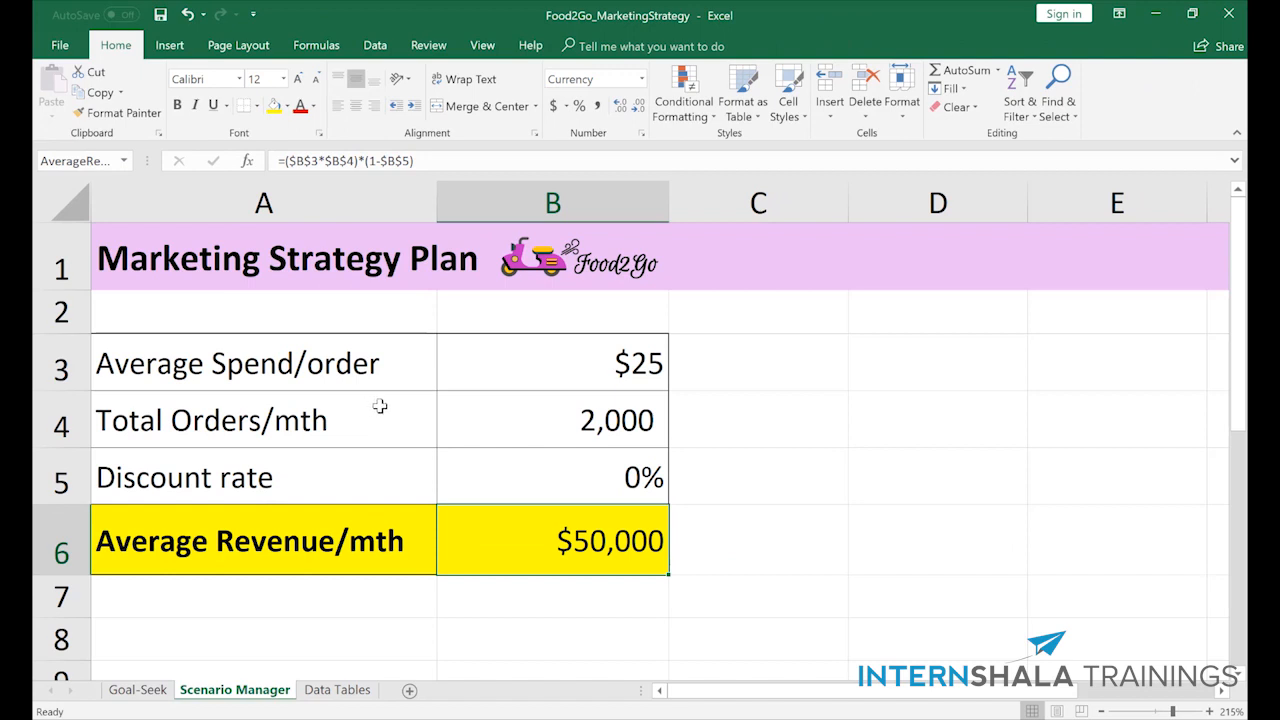
- Add a what-if scenario named "10% discount - best case" with B4:B5 as the changing cells
left_click(476, 416)
left_click_drag(476, 416, 478, 452)
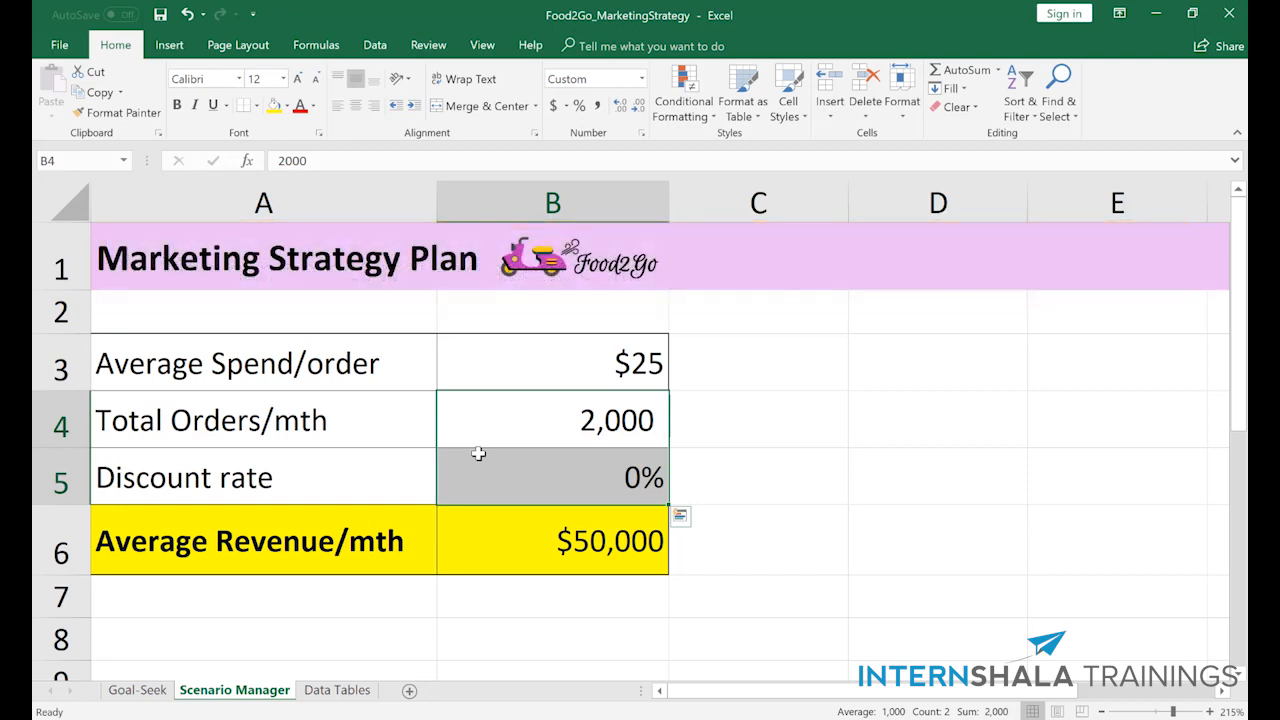
left_click(372, 52)
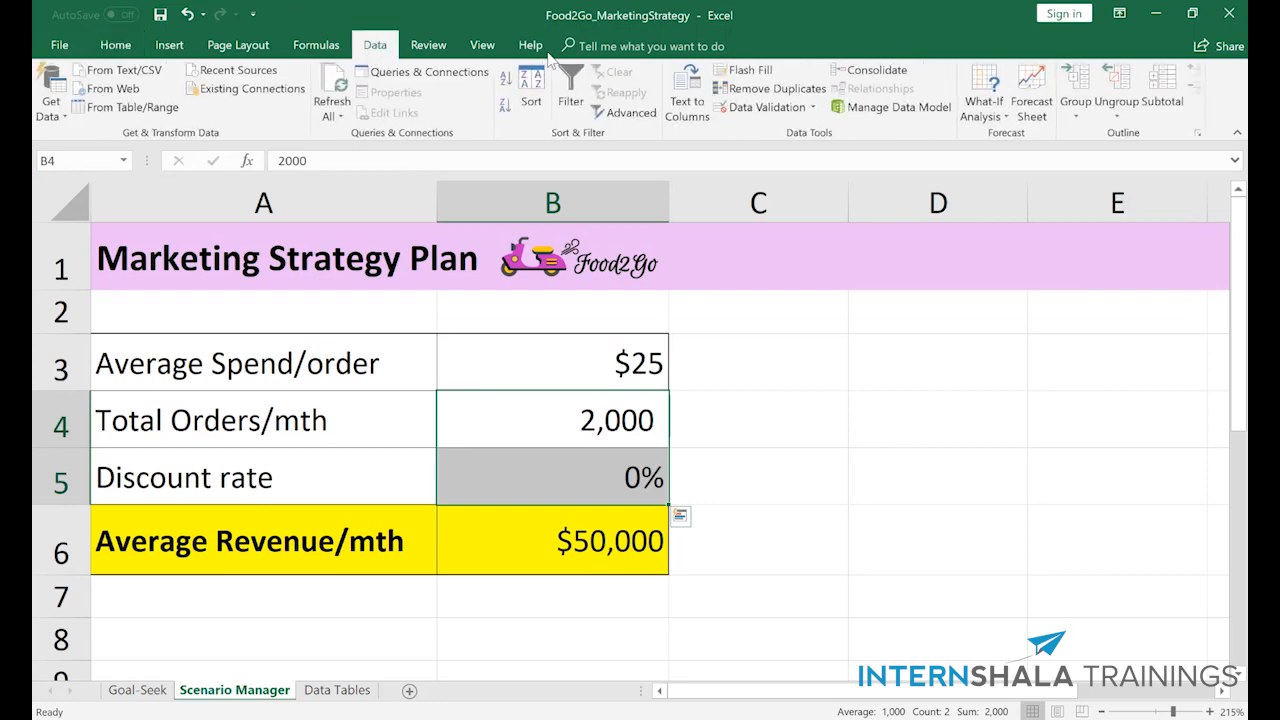
left_click(983, 112)
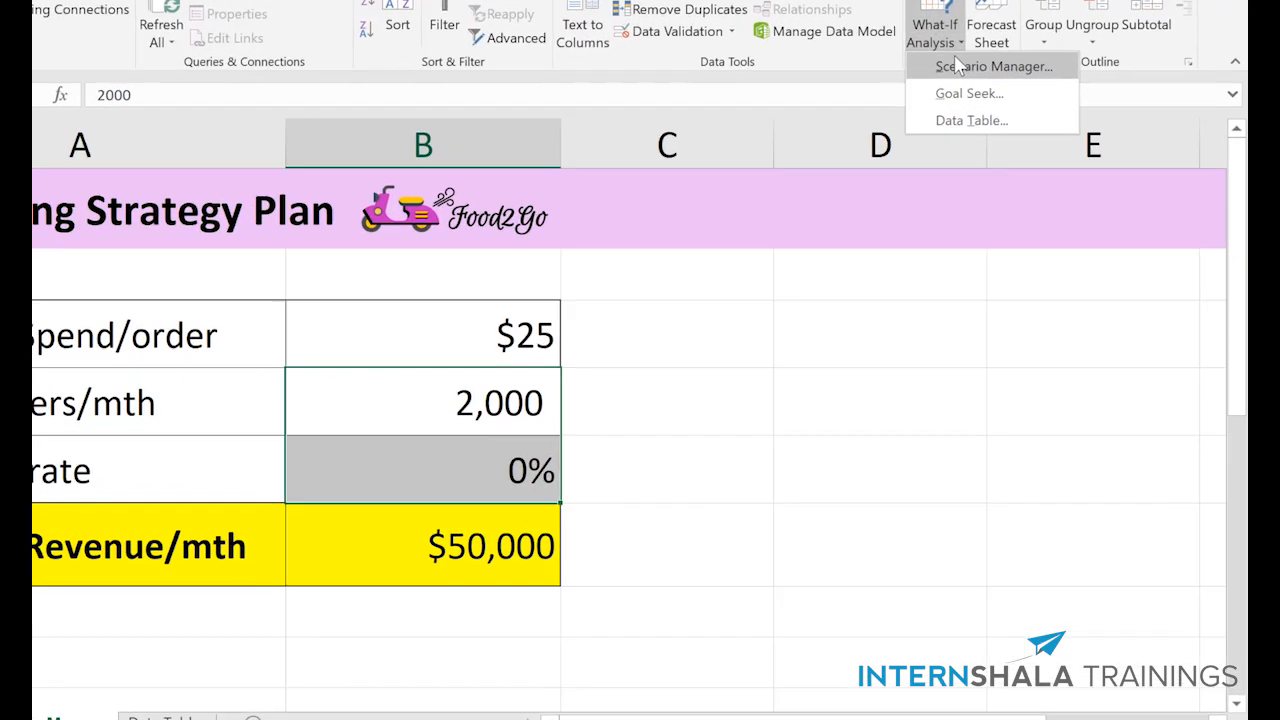
left_click(1033, 136)
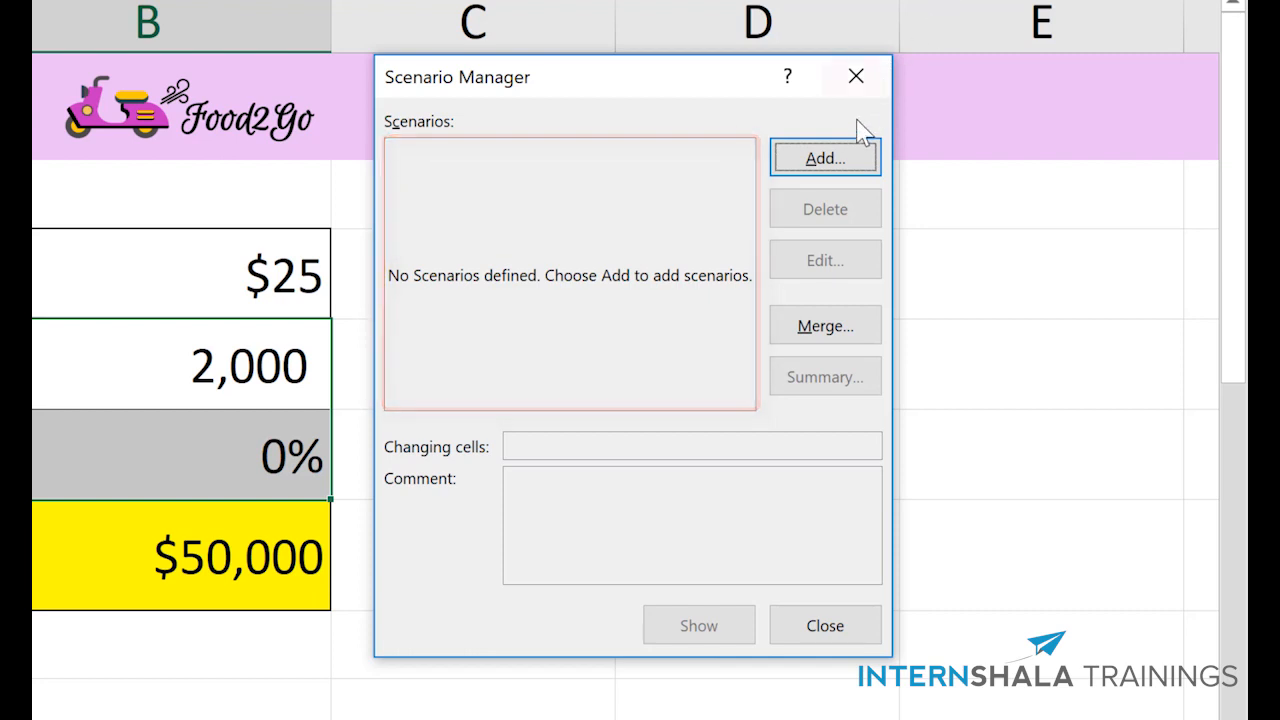
left_click(850, 150)
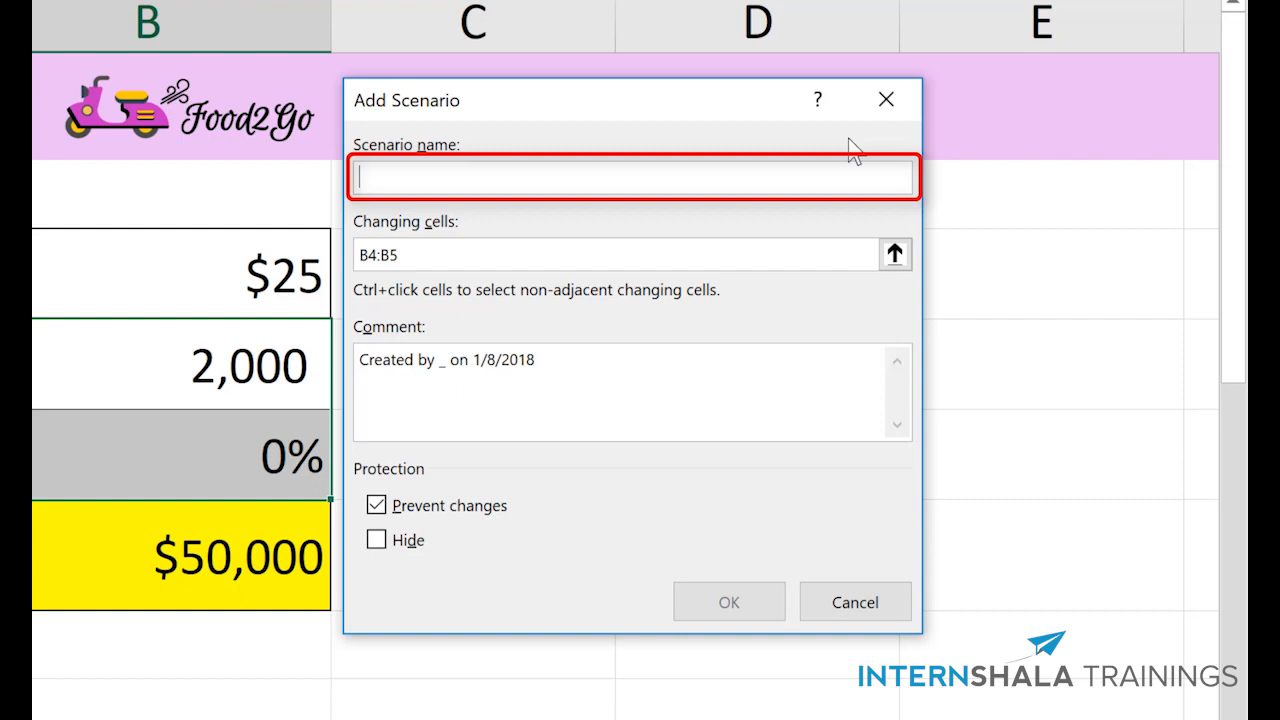
type("10% dis")
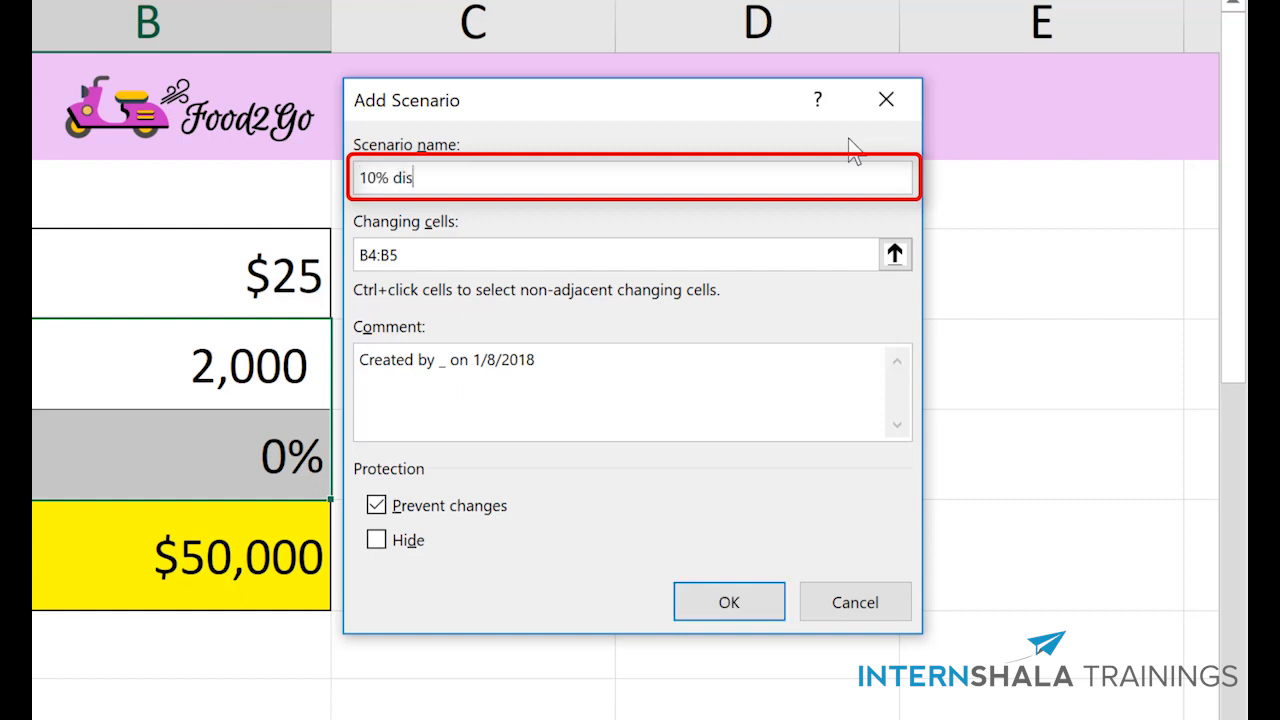
type("count - best case")
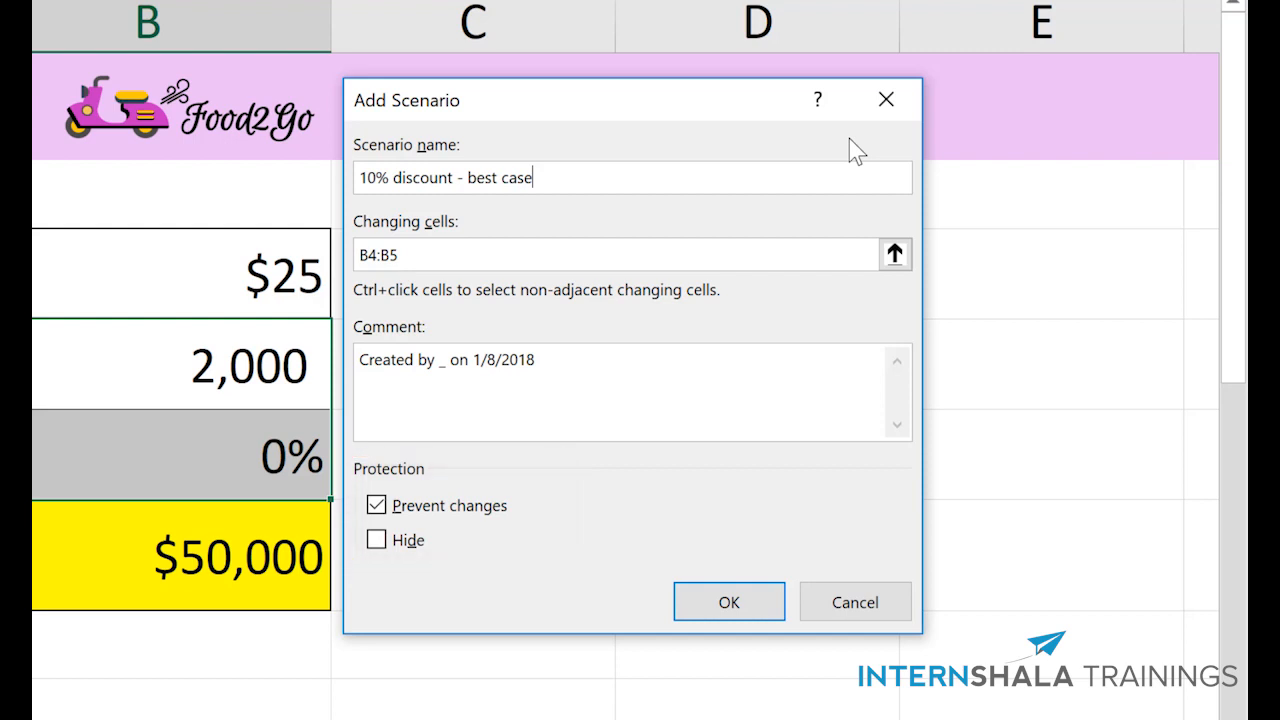
left_click(737, 612)
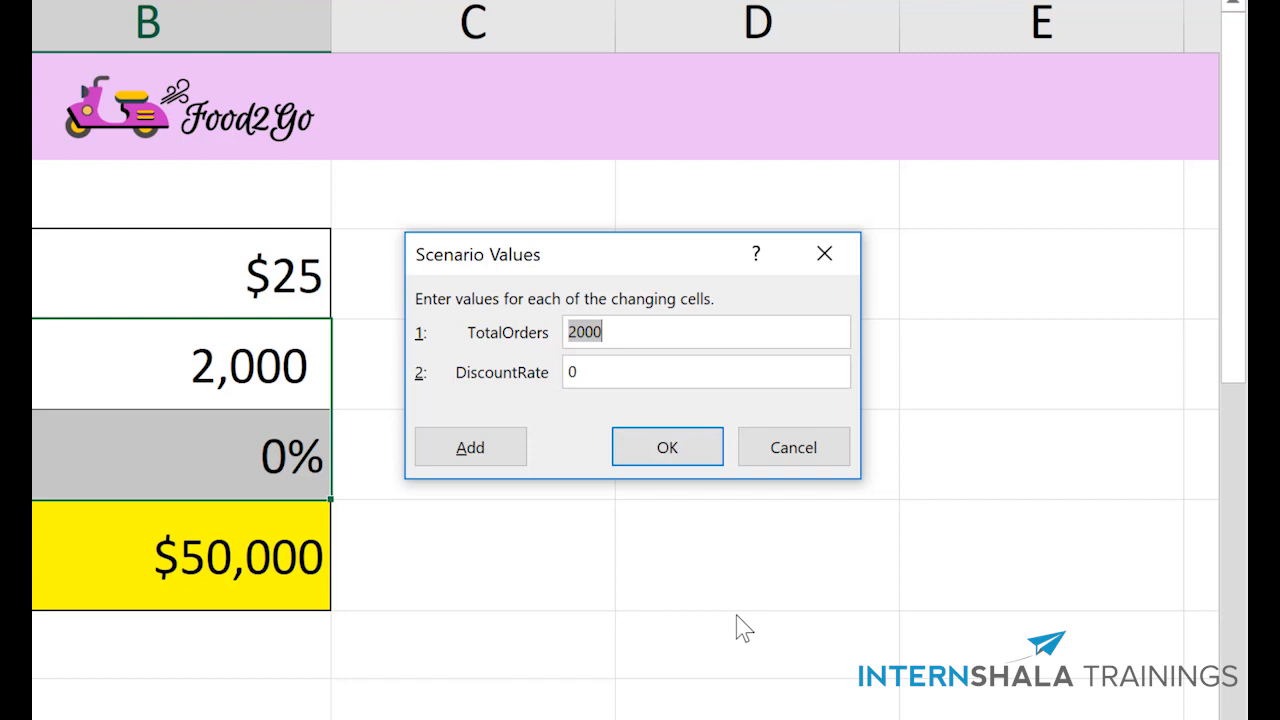
- Set the 10% best-case scenario values to 2500 for TotalOrders and 10% for DiscountRate, and save the scenario
type("2500")
key("Tab")
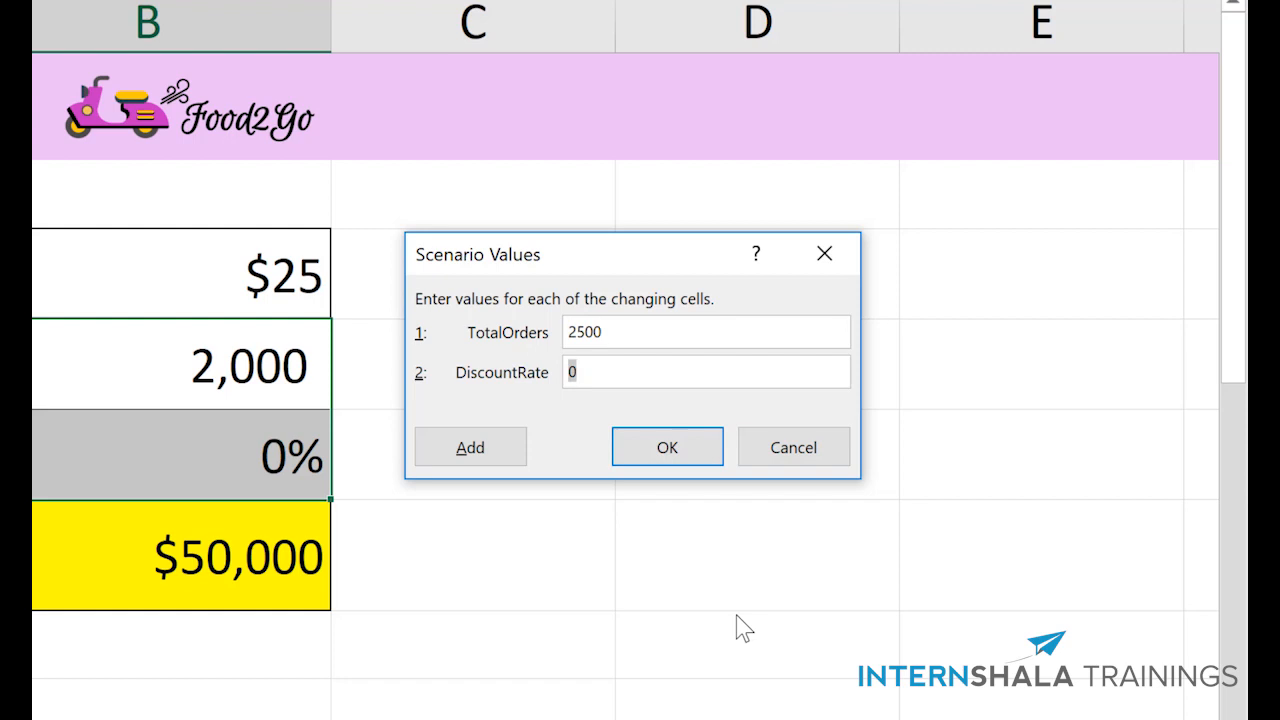
type("10%")
left_click(667, 450)
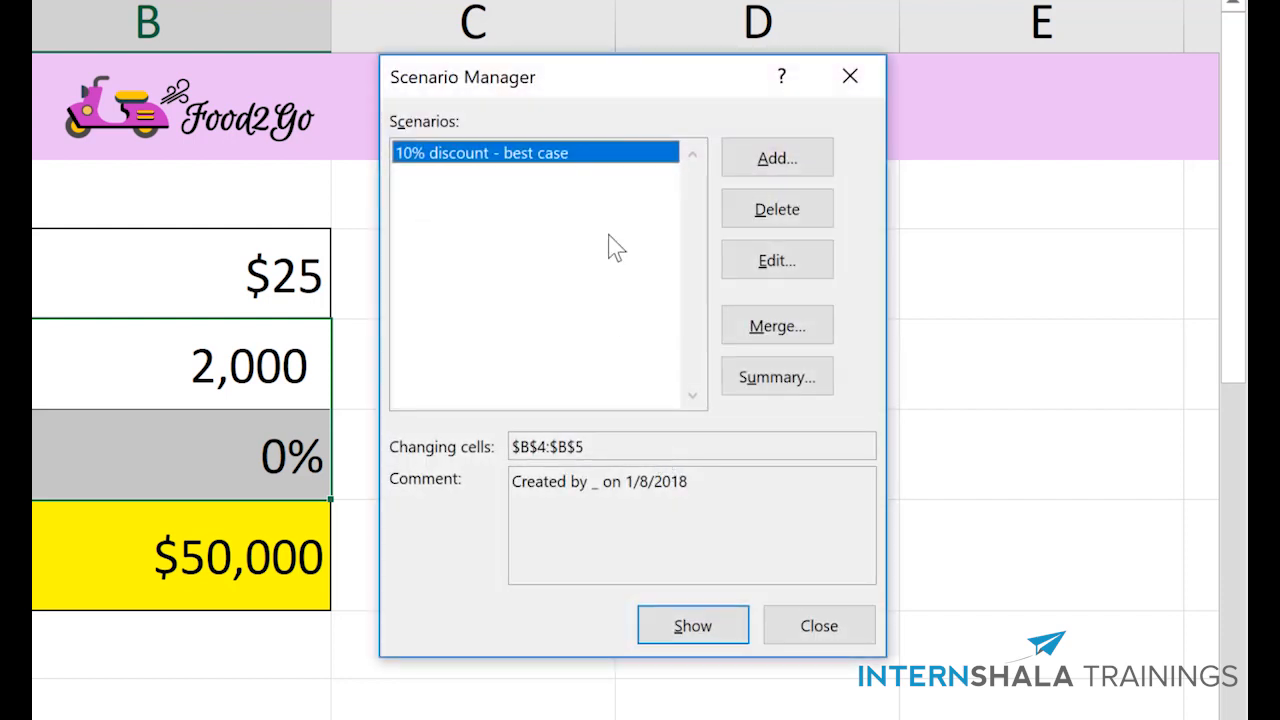
- Add a scenario named "10% discount - worst case" for B4:B5 with TotalOrders 2100 and DiscountRate 10%
left_click(766, 160)
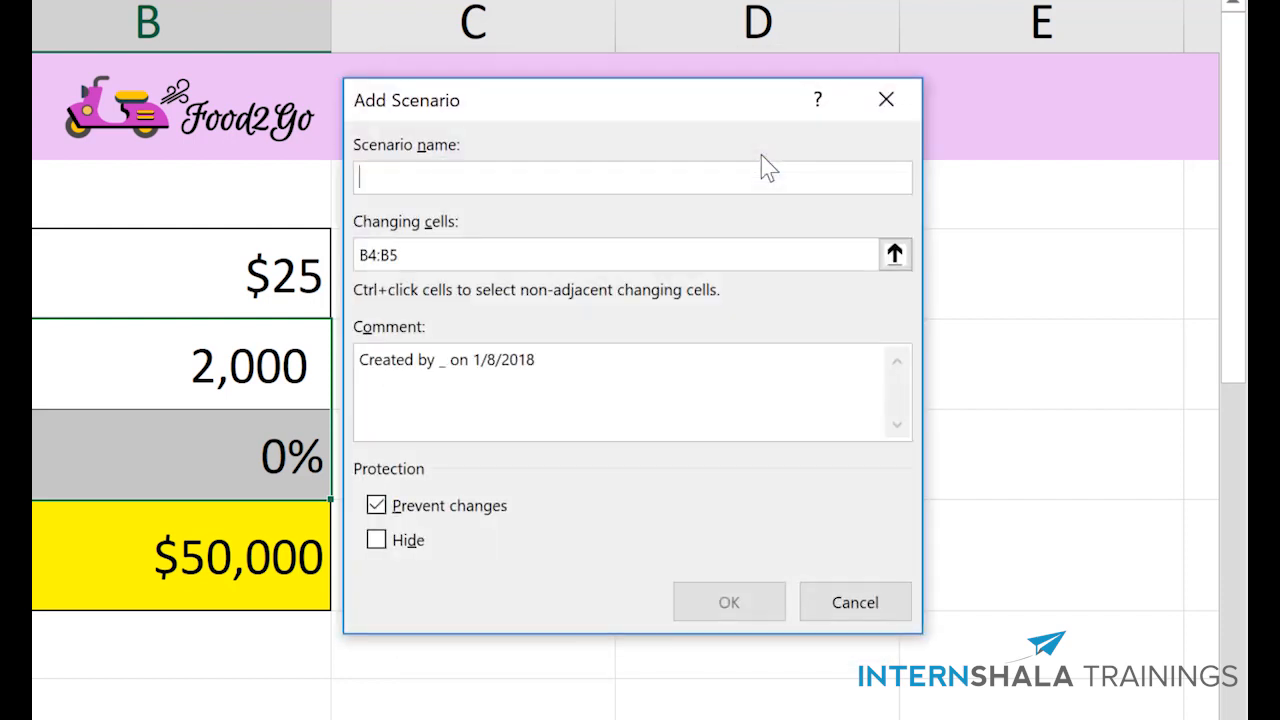
type("10% discount - w")
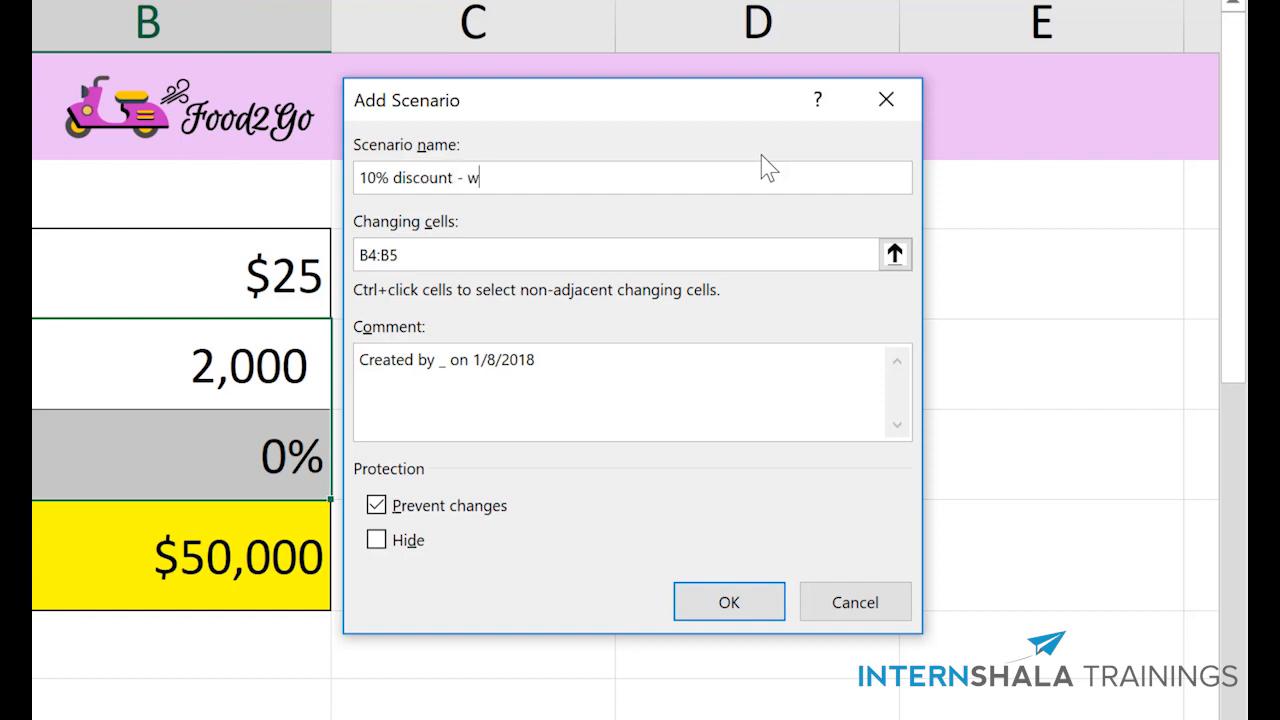
type("orst case")
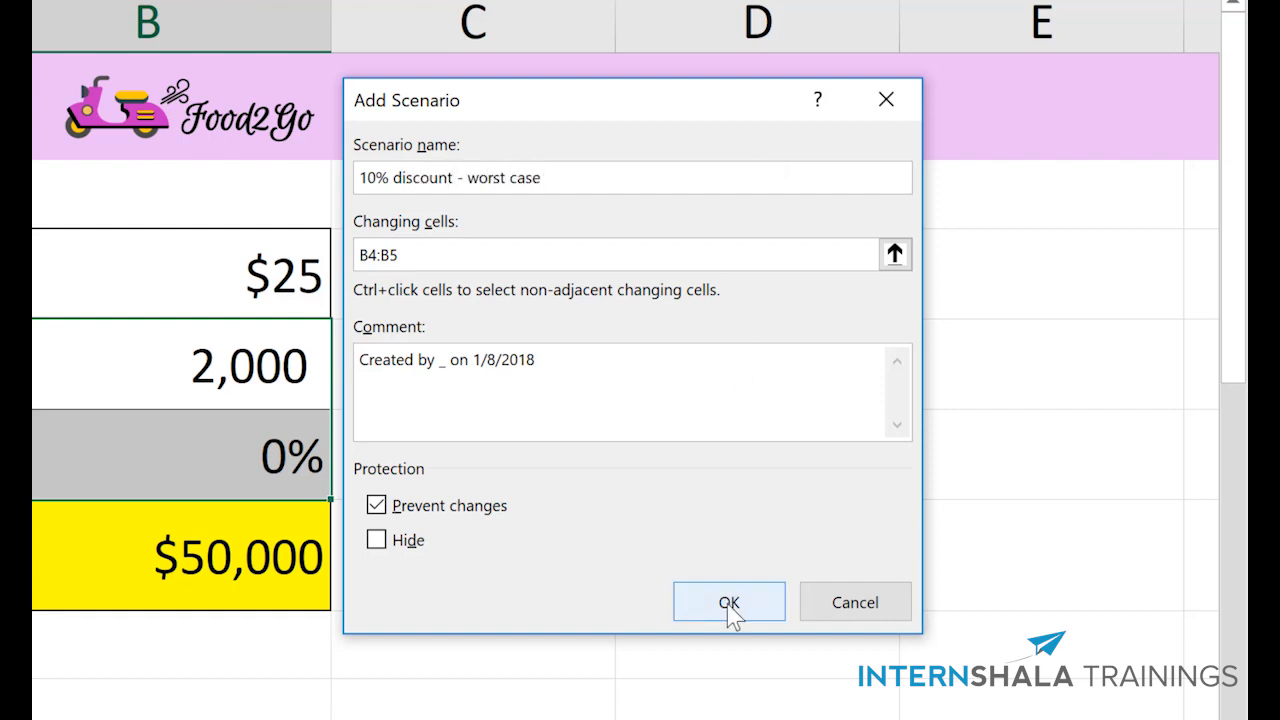
left_click(729, 603)
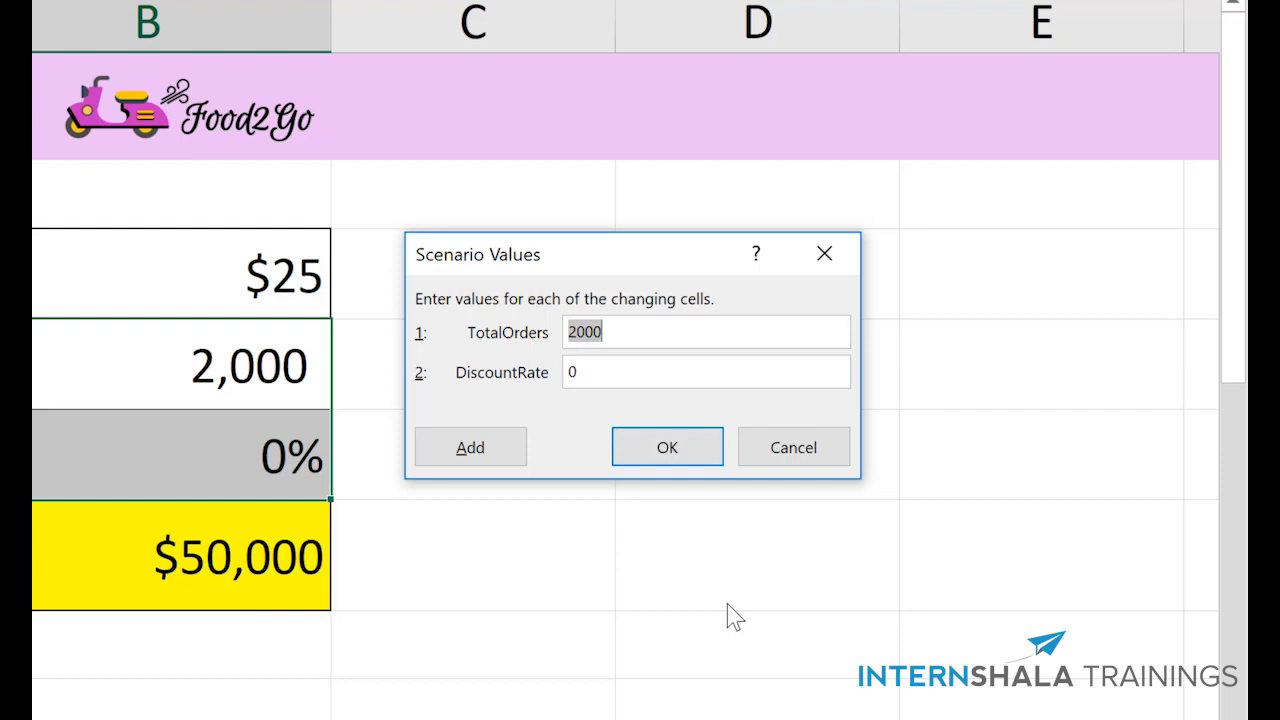
type("2100")
key("Tab")
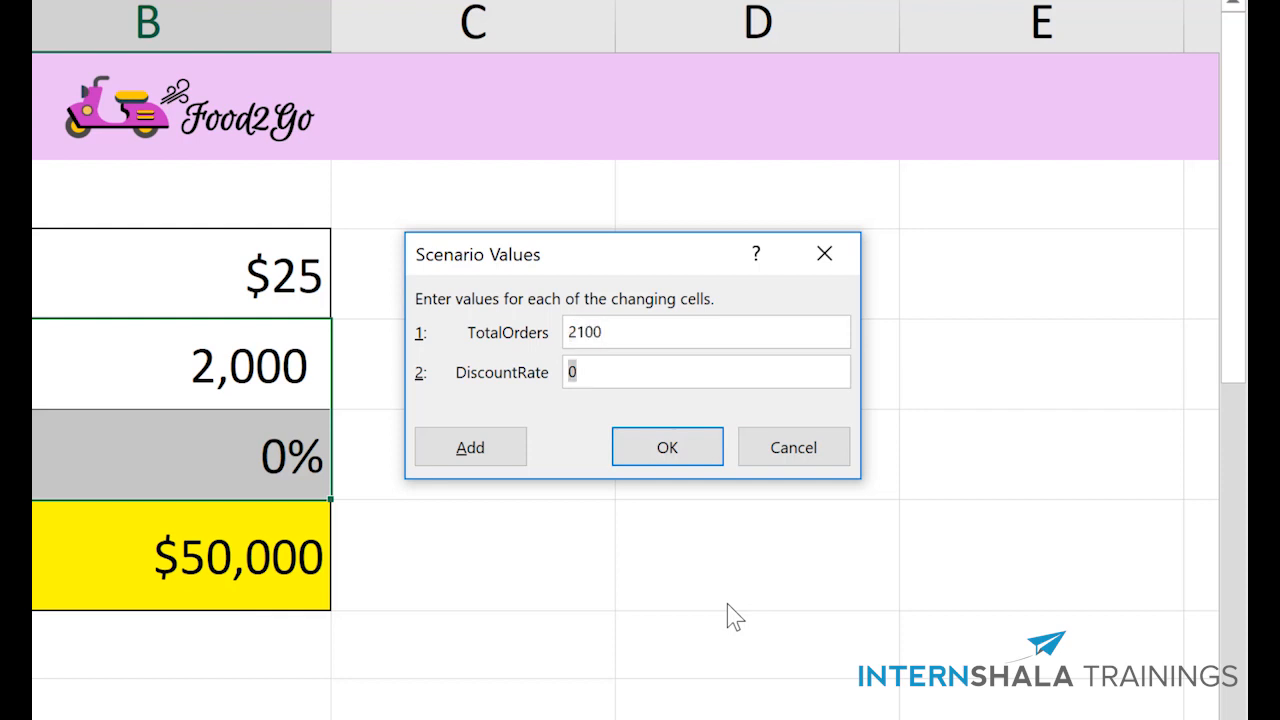
type("10%")
left_click(664, 449)
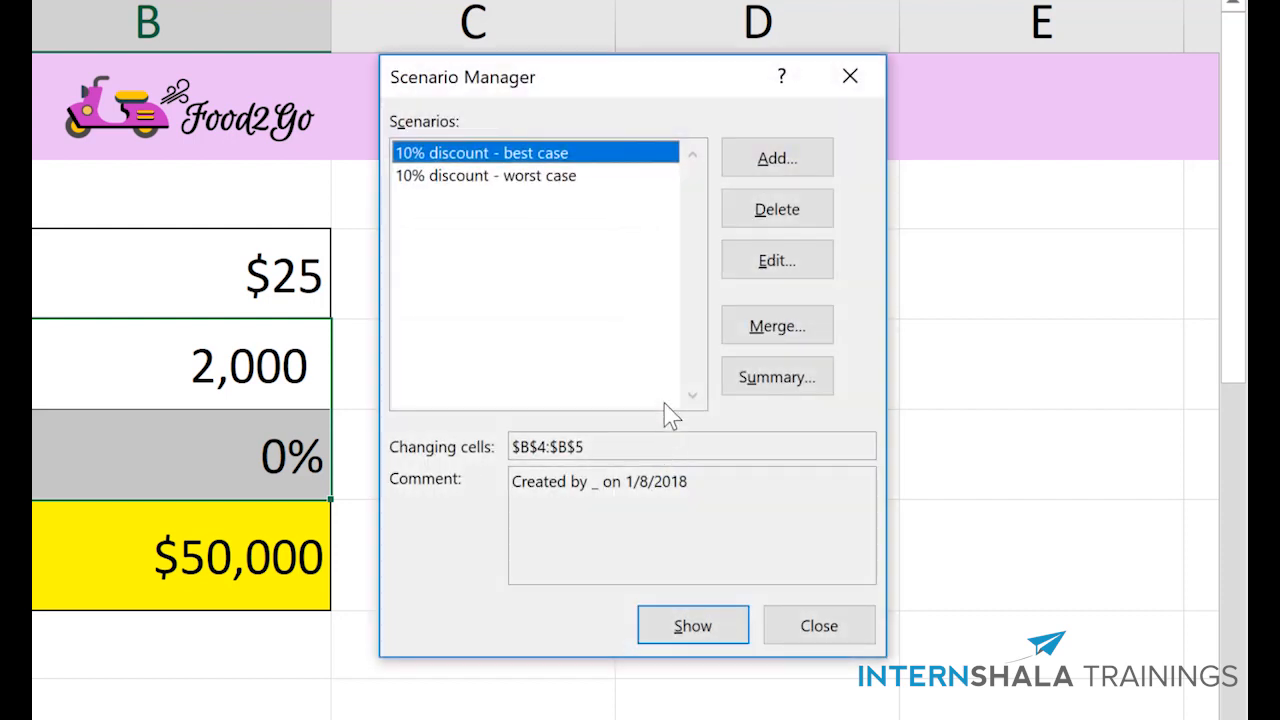
- Add another scenario for B4:B5 named "15% discount - best case"
left_click(779, 166)
type("1")
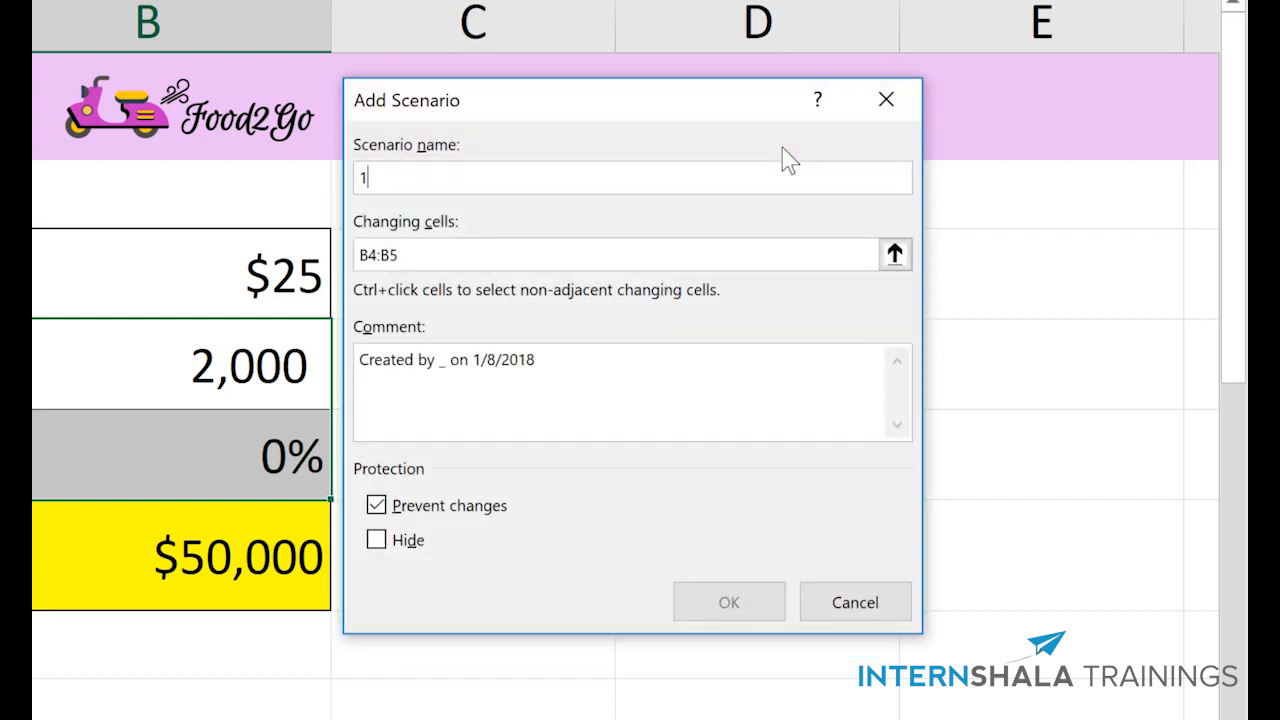
type("5% discoun")
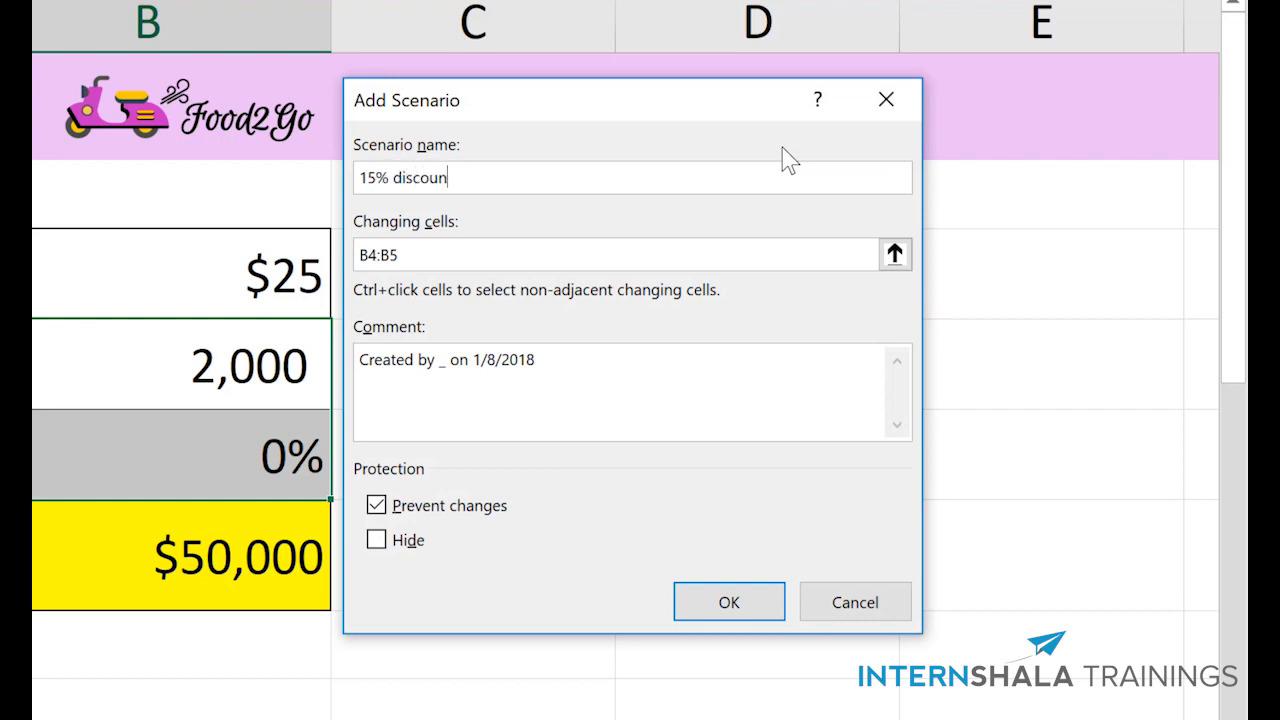
type("t - best case")
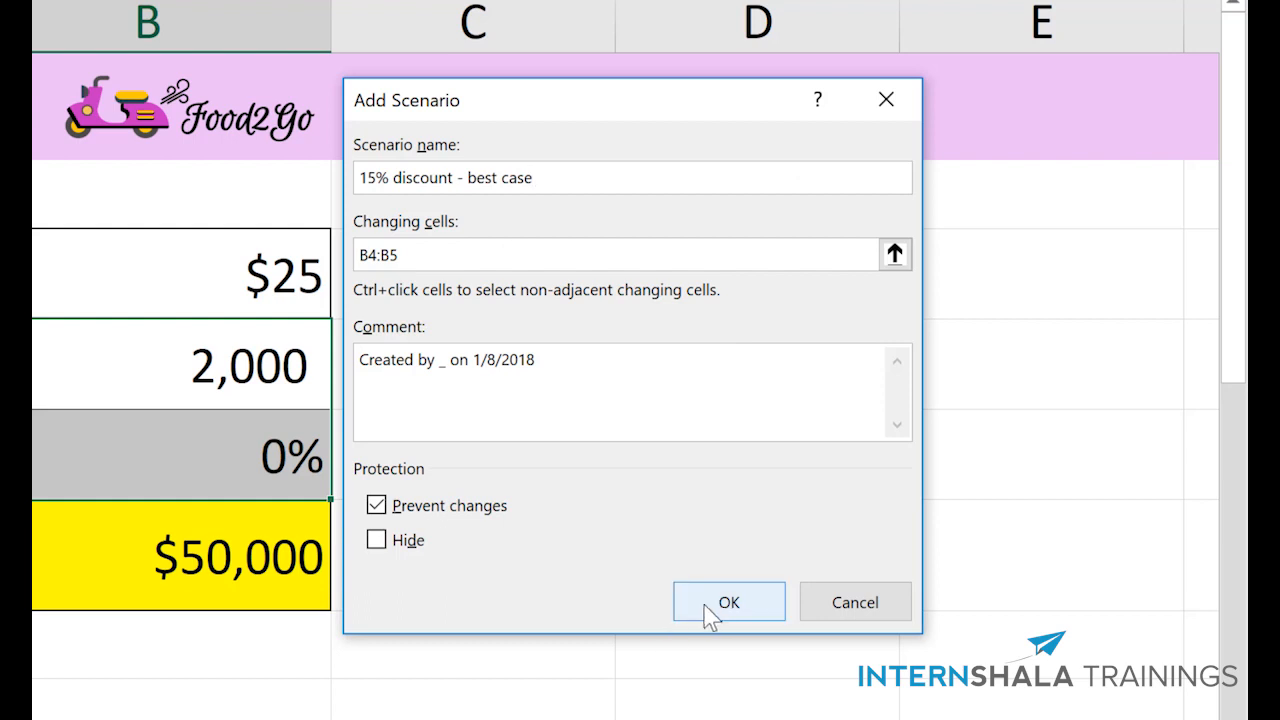
left_click(712, 605)
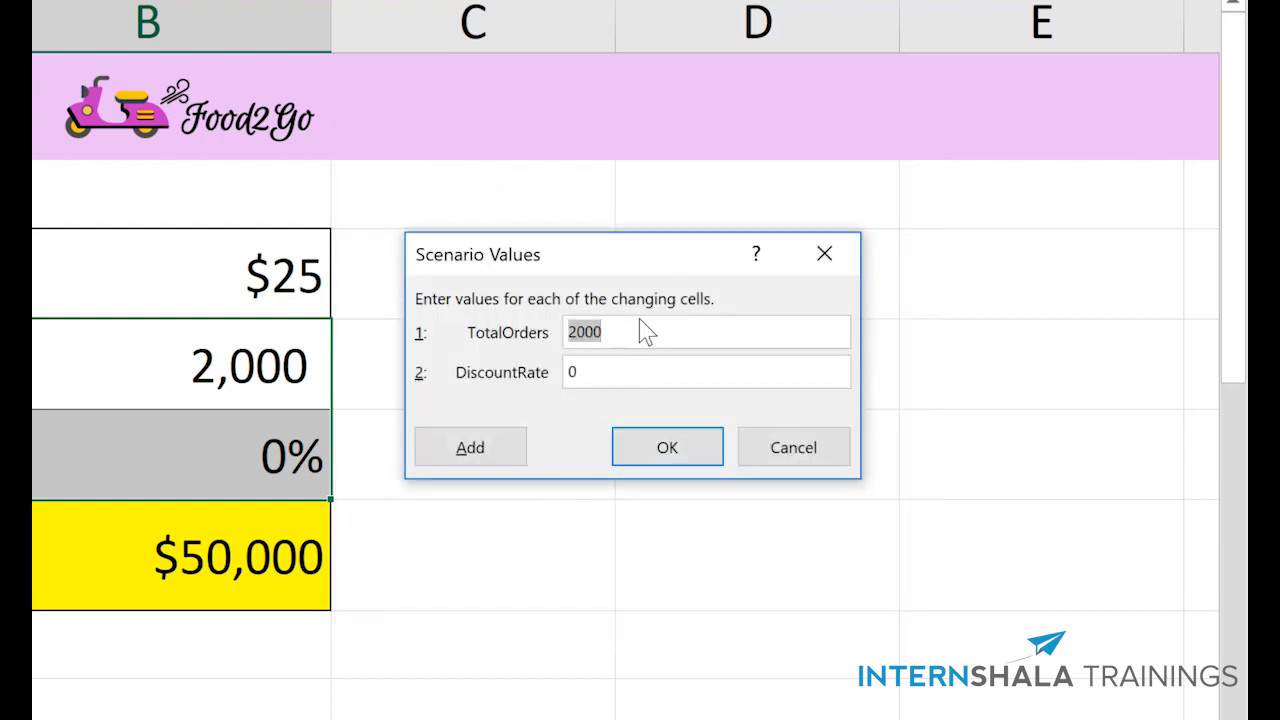
- Set the 15% best-case scenario values to 3500 for TotalOrders and 15% for DiscountRate, and save the scenario
key("BackSpace")
type("2500")
key("BackSpace")
key("BackSpace")
key("BackSpace")
key("BackSpace")
type("3500")
key("Tab")
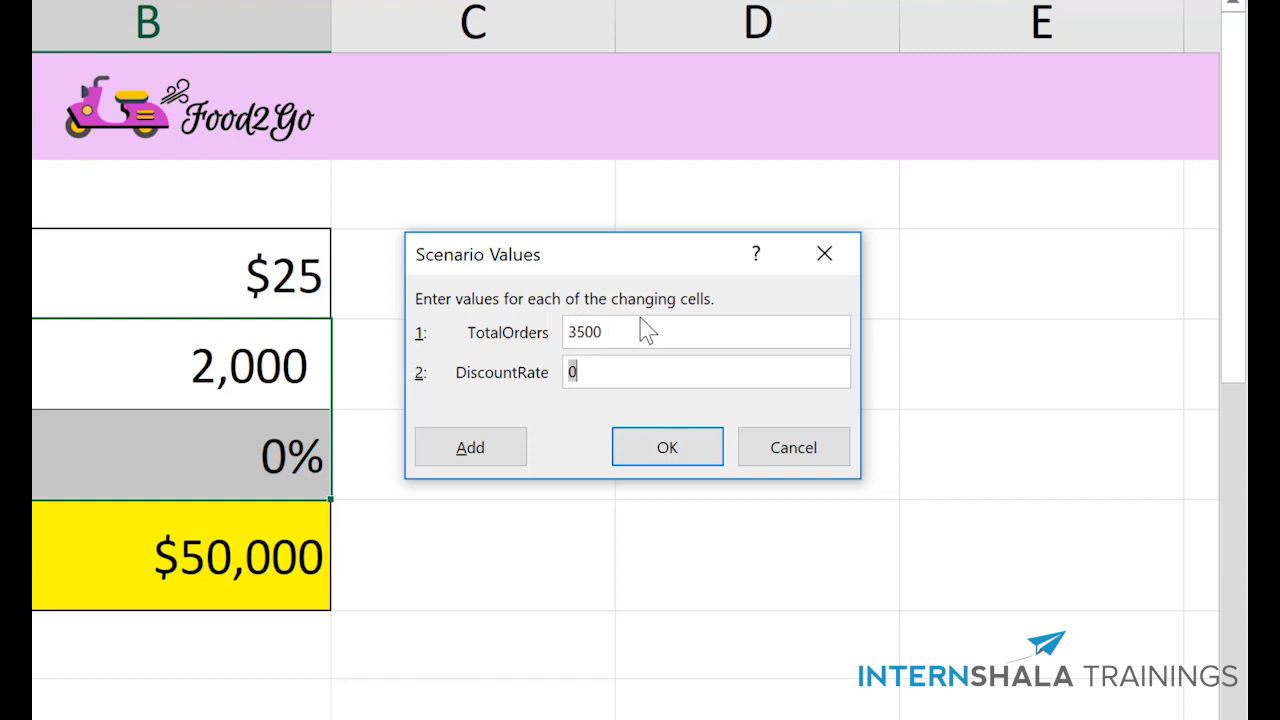
type("15%")
left_click(666, 442)
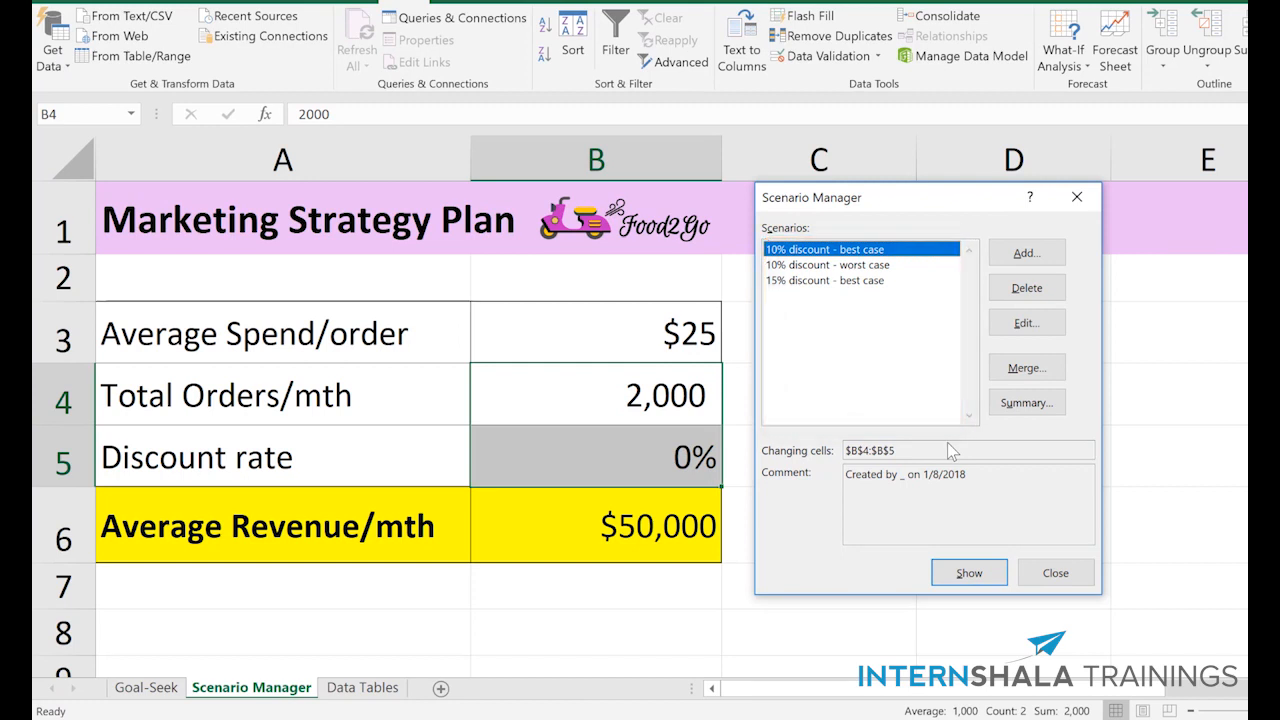
- Show the 10% best-case, 10% worst-case and 15% best-case scenarios in turn on the worksheet
left_click(966, 572)
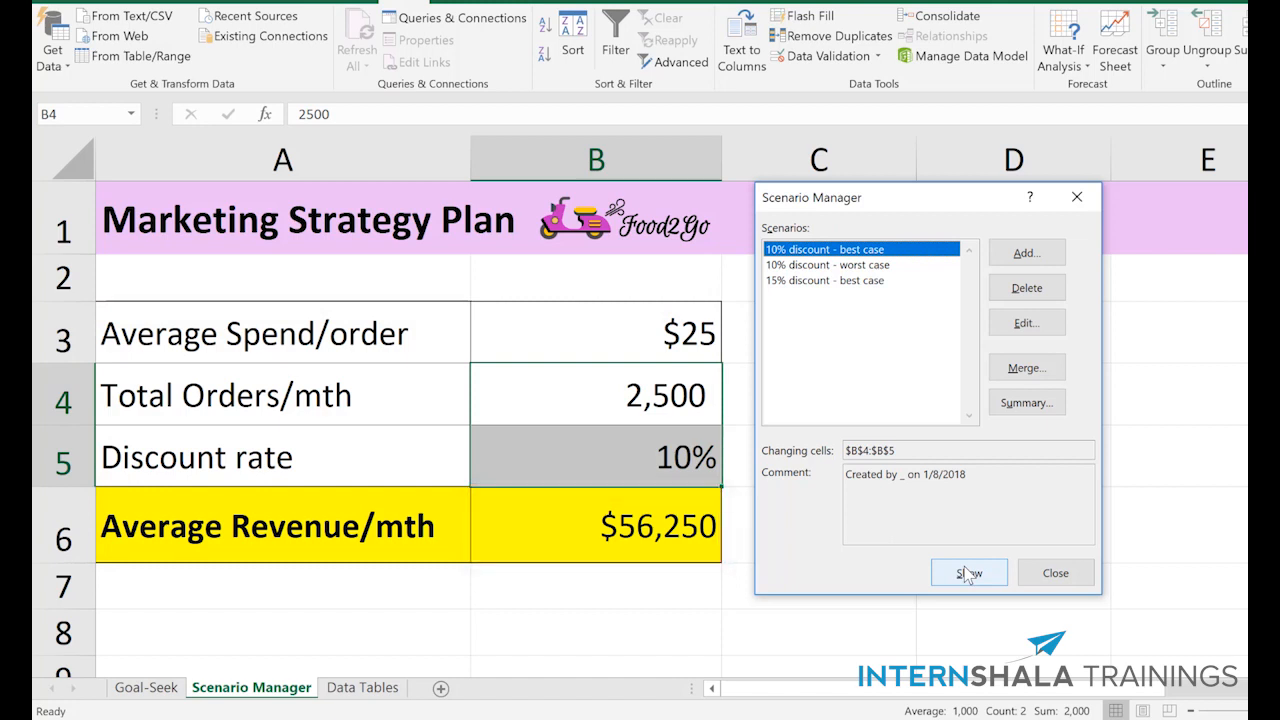
left_click(880, 266)
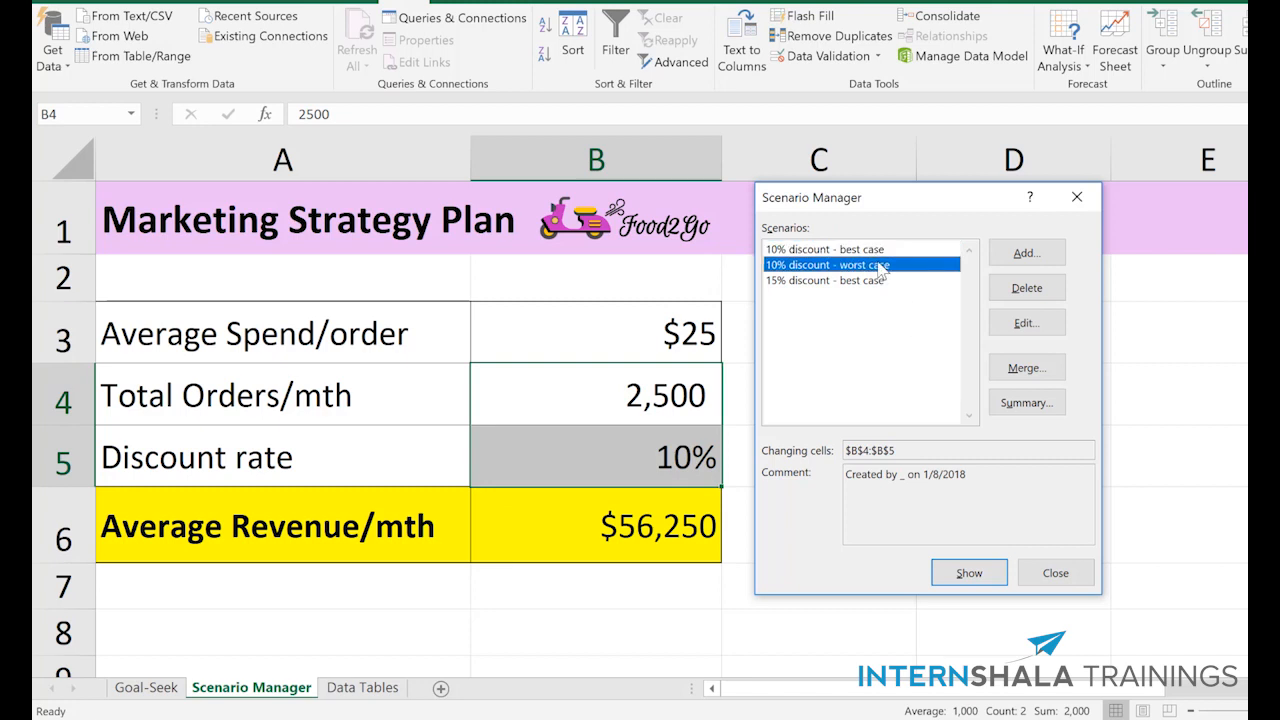
left_click(953, 576)
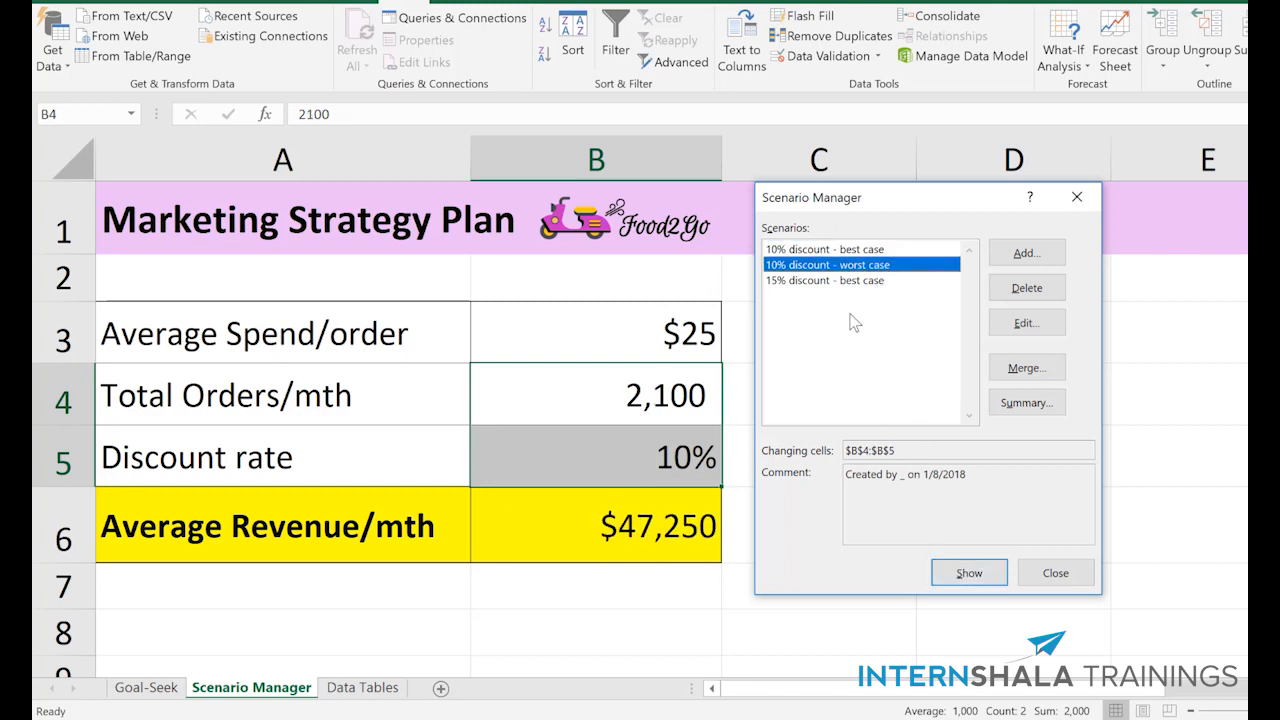
left_click(852, 281)
left_click(956, 576)
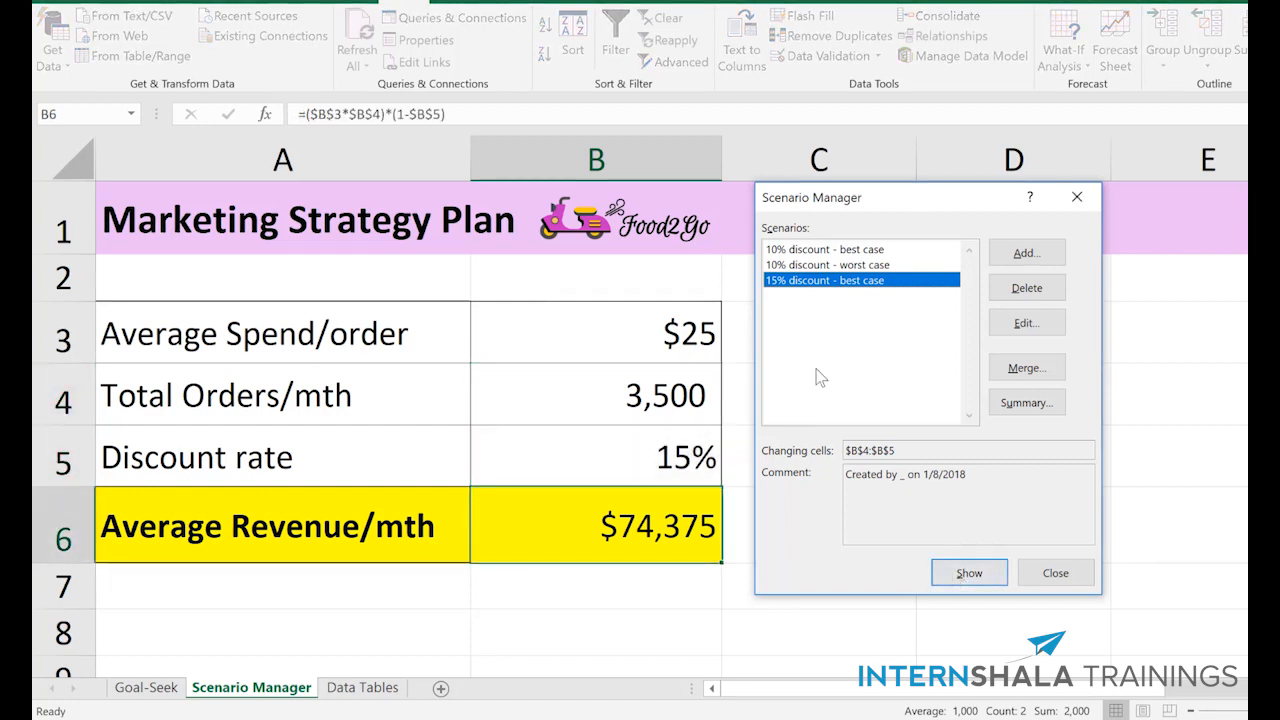
- Edit the "15% discount - best case" scenario to include B3 in its changing cells, keeping the proposed scenario values
left_click(1026, 323)
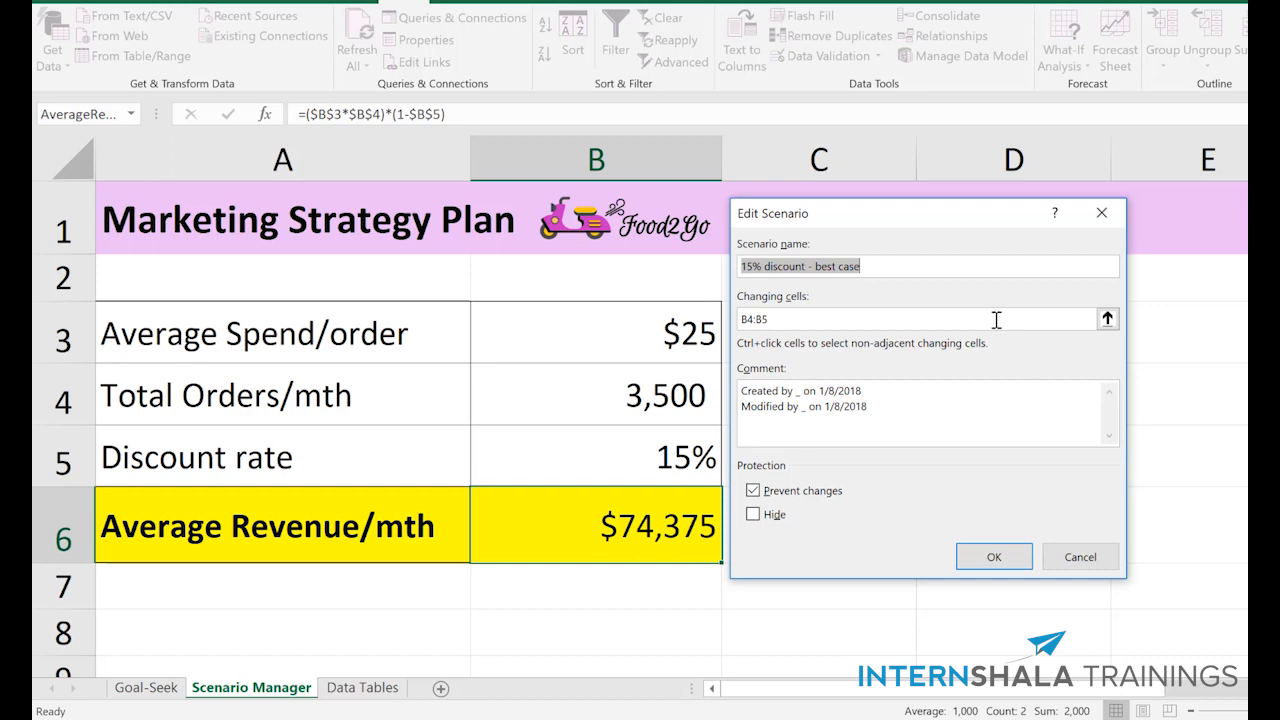
left_click(996, 319)
type(",")
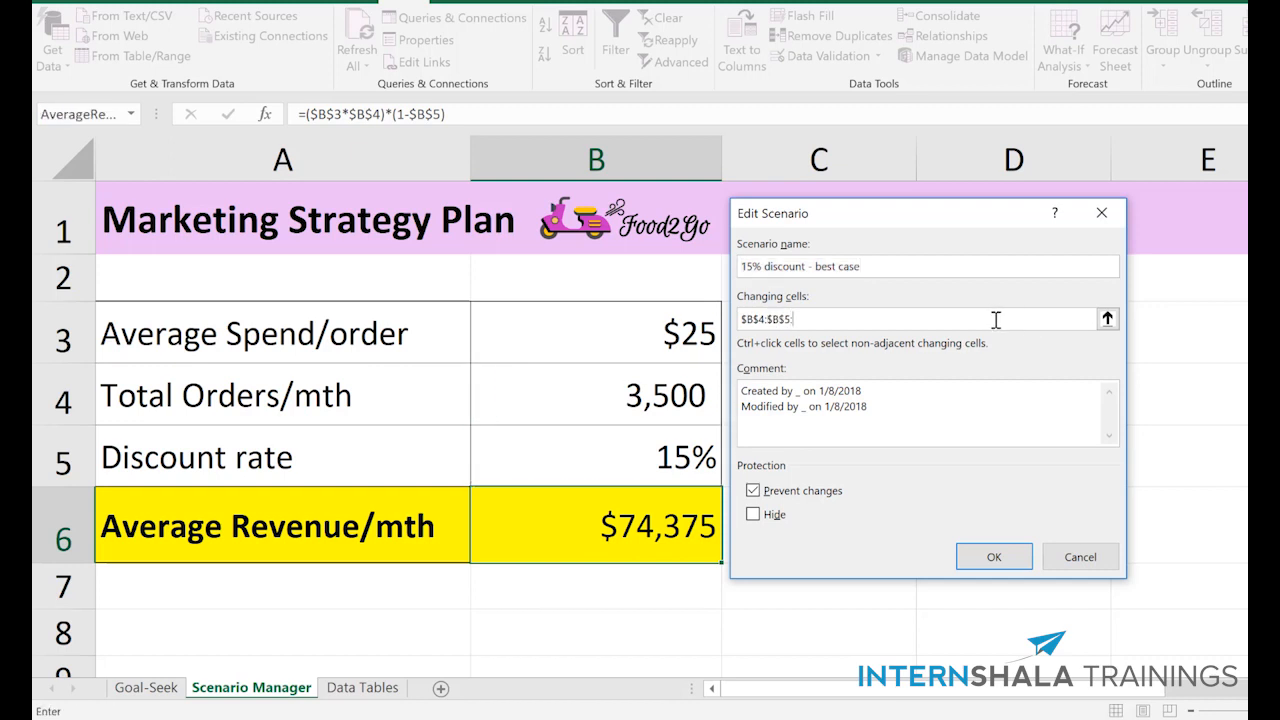
type("B3")
left_click(1003, 557)
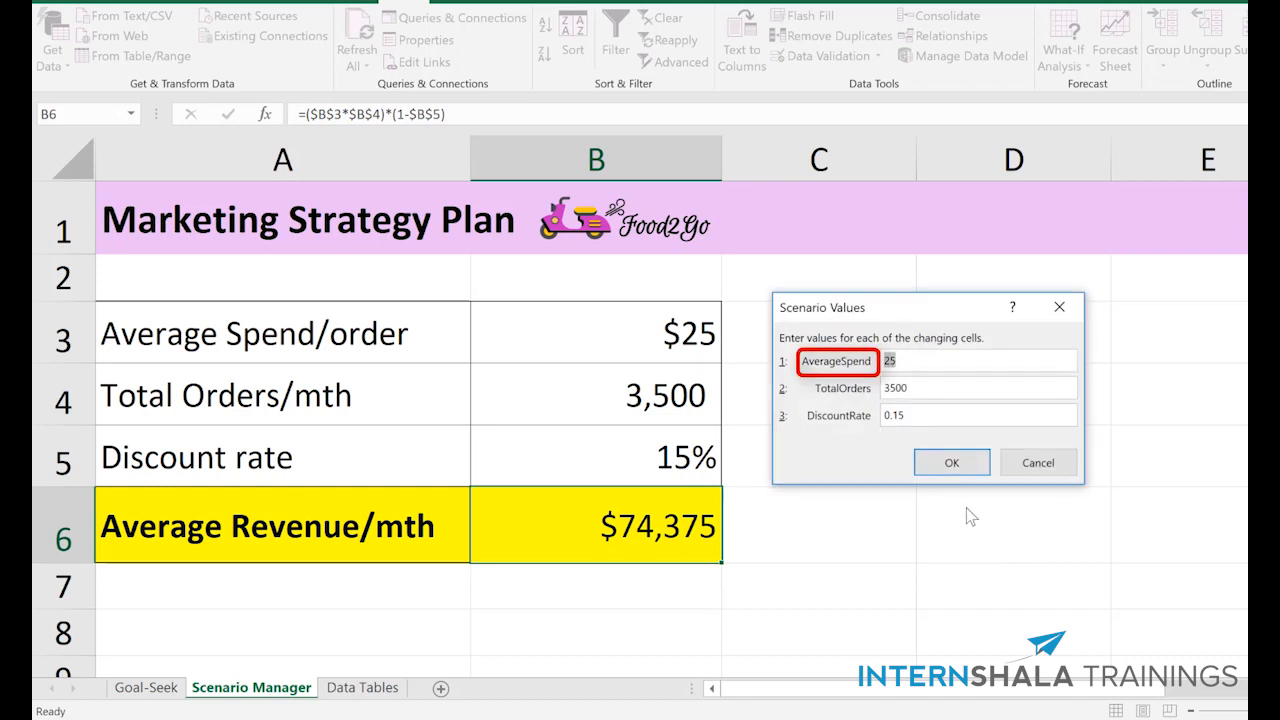
left_click(962, 468)
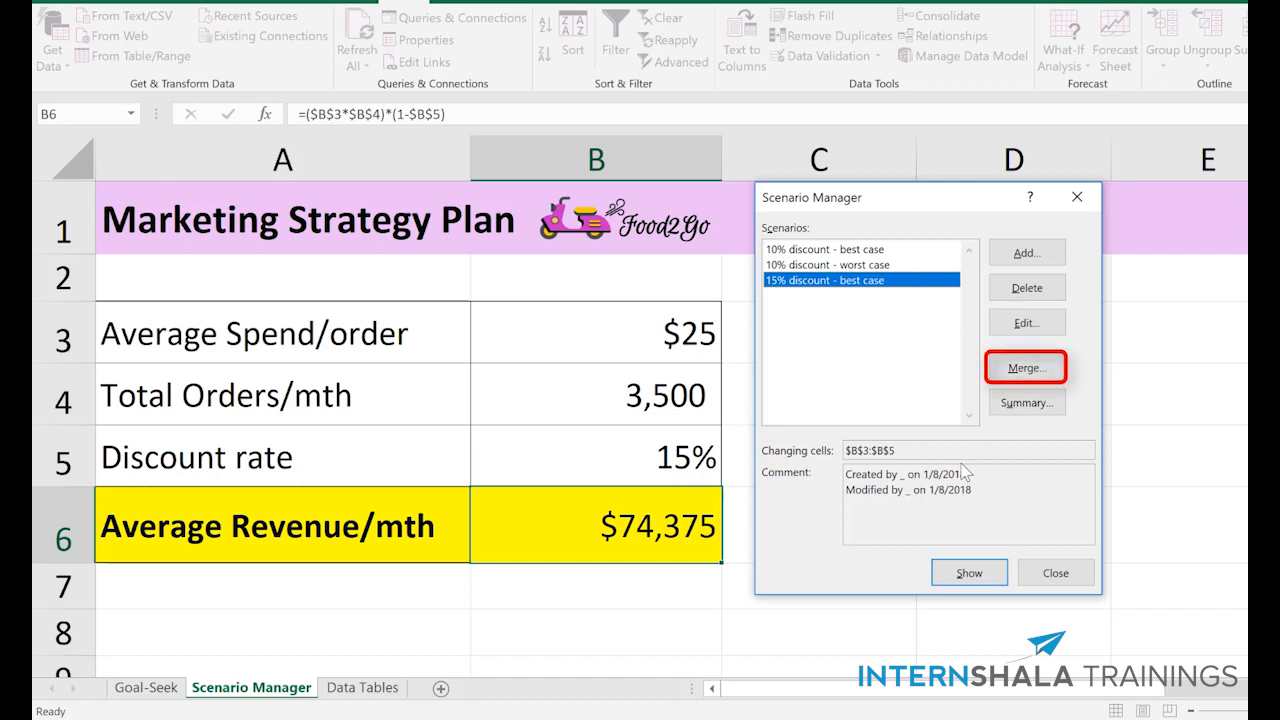
- Examine the source workbook and sheets offered for merging scenarios, and leave without merging
left_click(1040, 369)
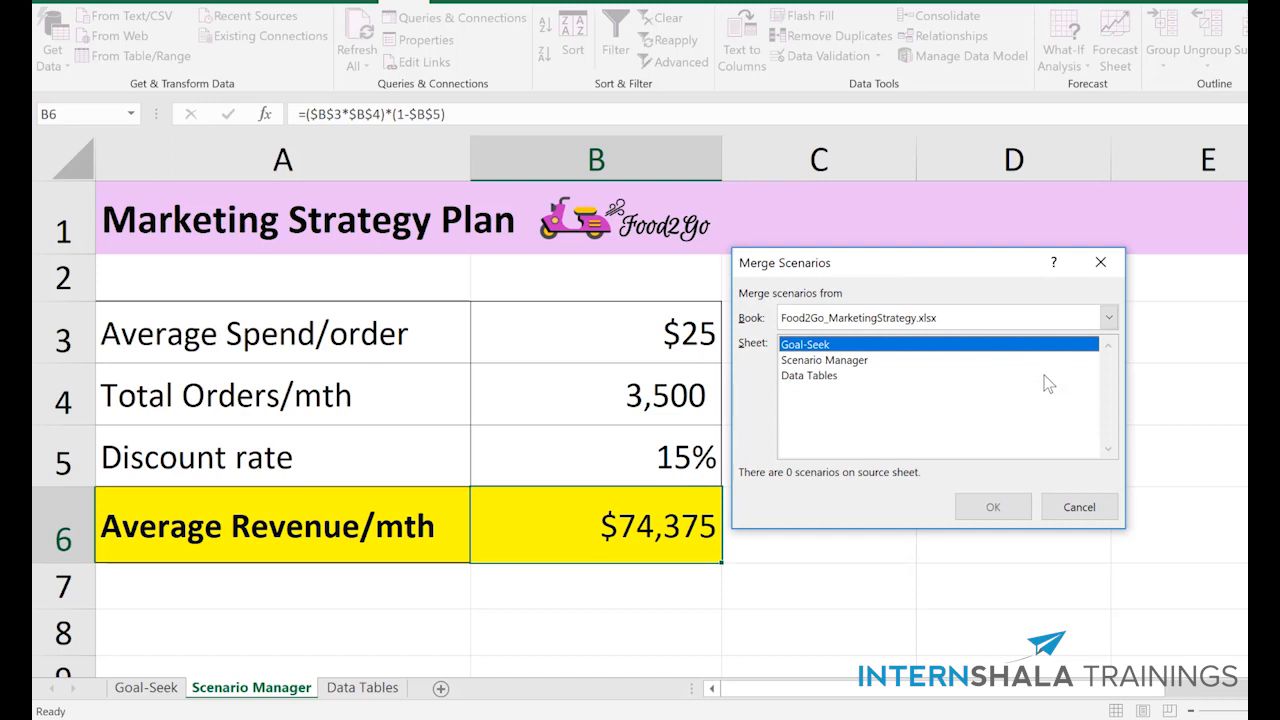
left_click(1080, 508)
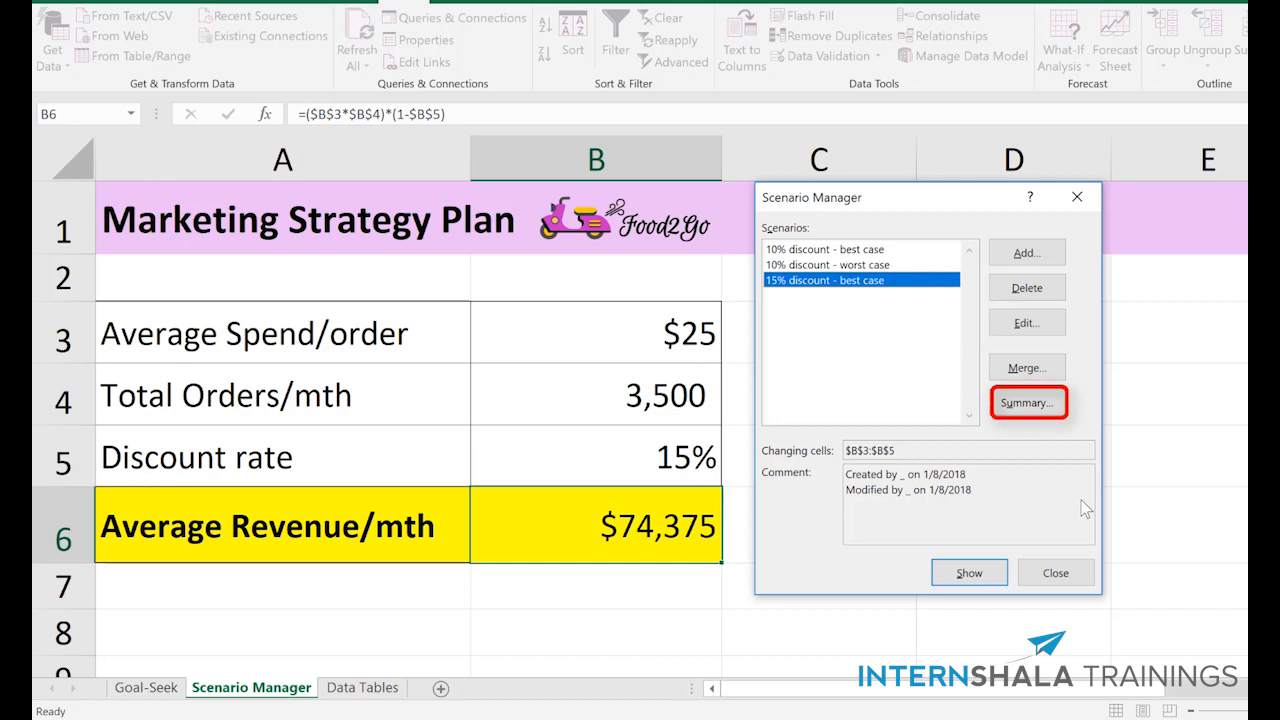
- Create a Scenario summary report with B6 as the result cell, and collapse and re-expand its Changing Cells group
left_click(1007, 410)
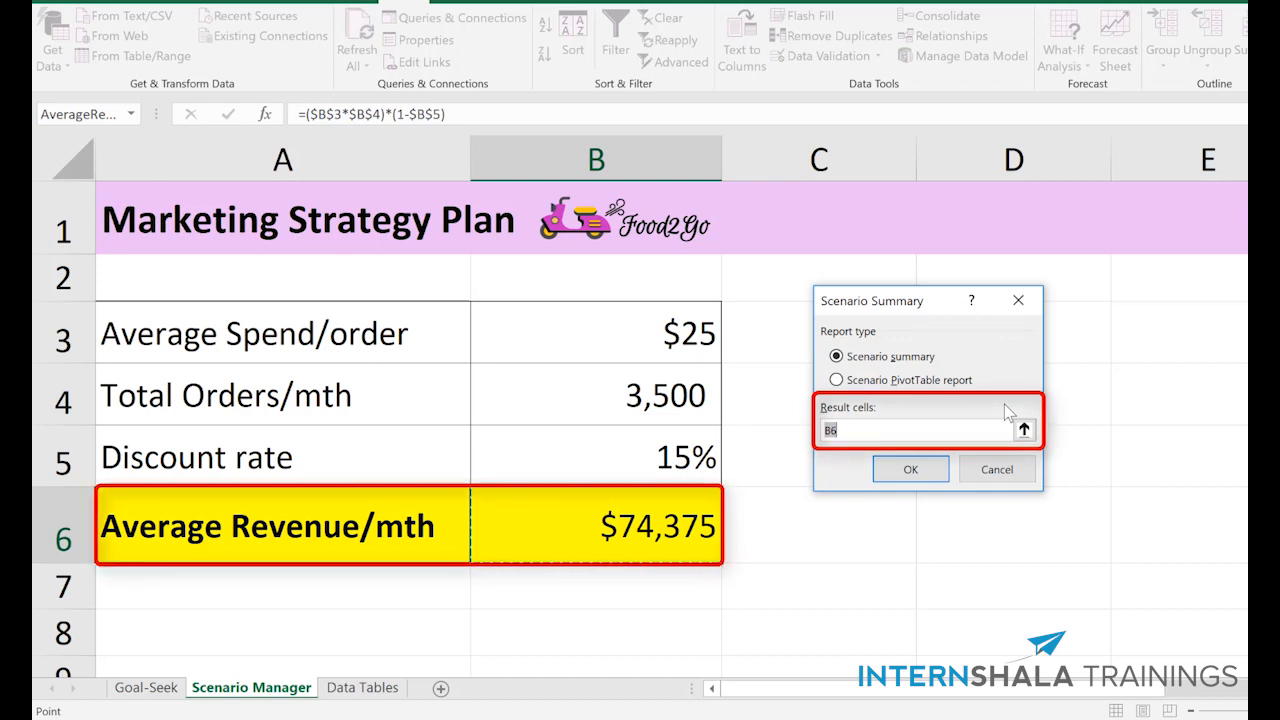
left_click(914, 473)
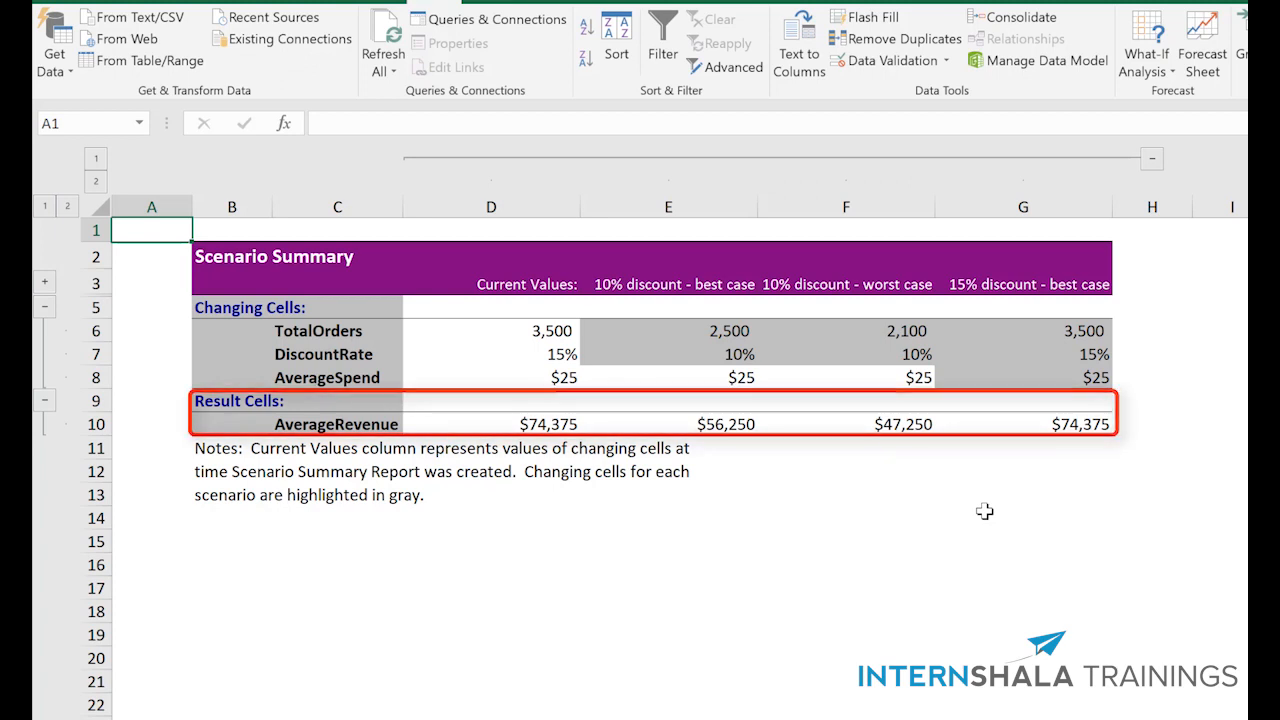
left_click(45, 307)
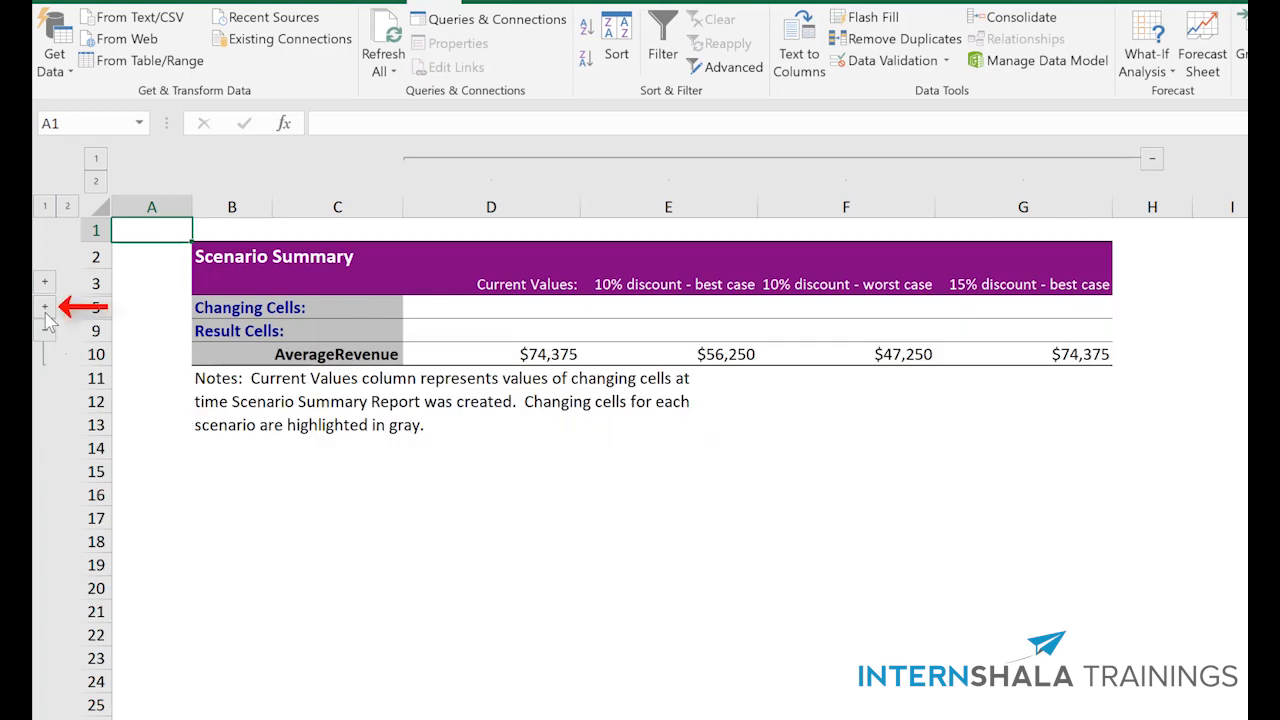
left_click(45, 307)
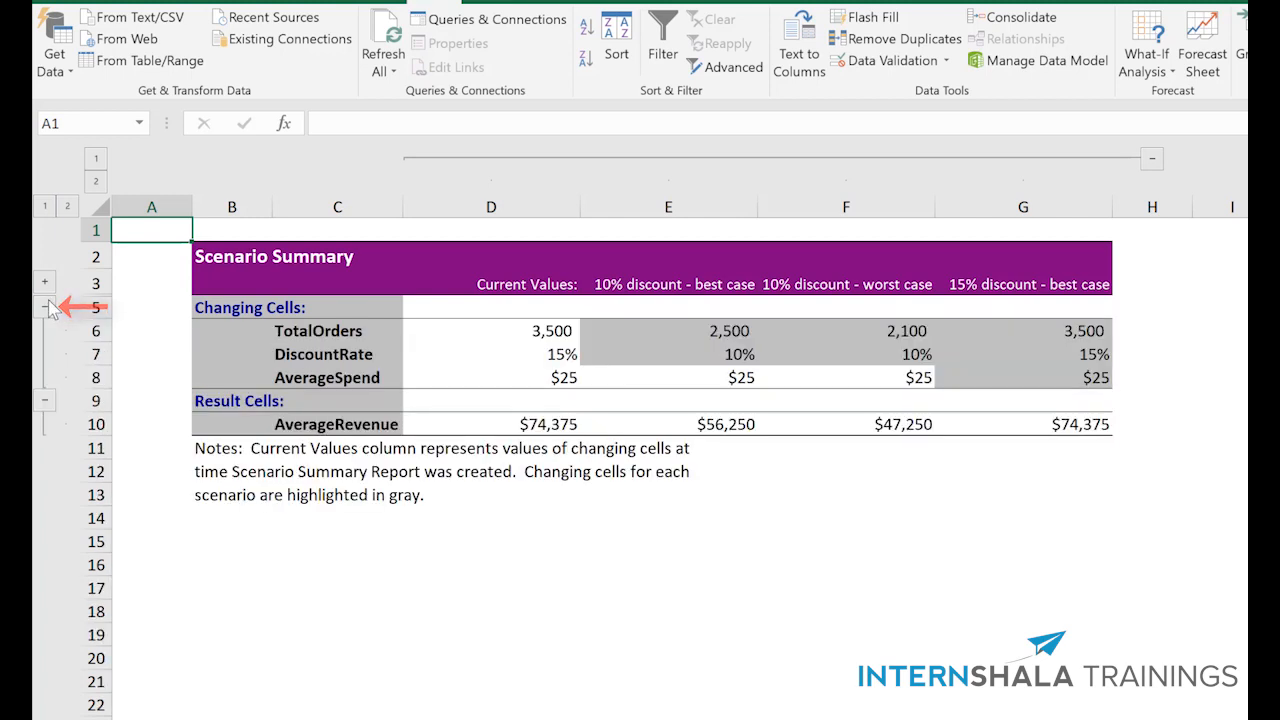